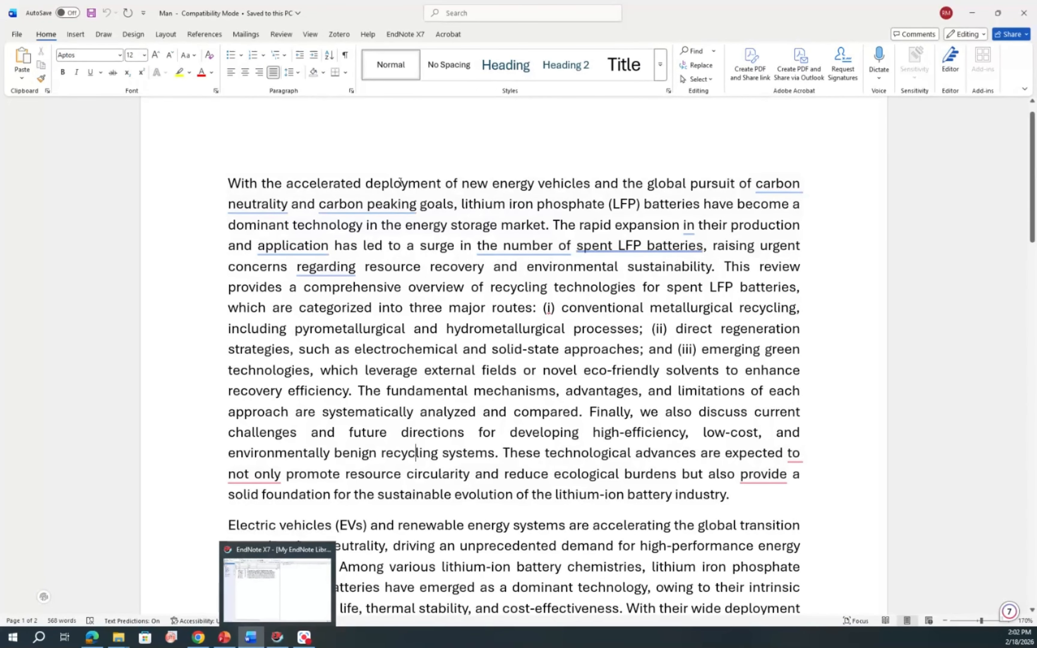
Switch to EndNote and set the library's bibliographic output style to Numbered.
left_click(292, 598)
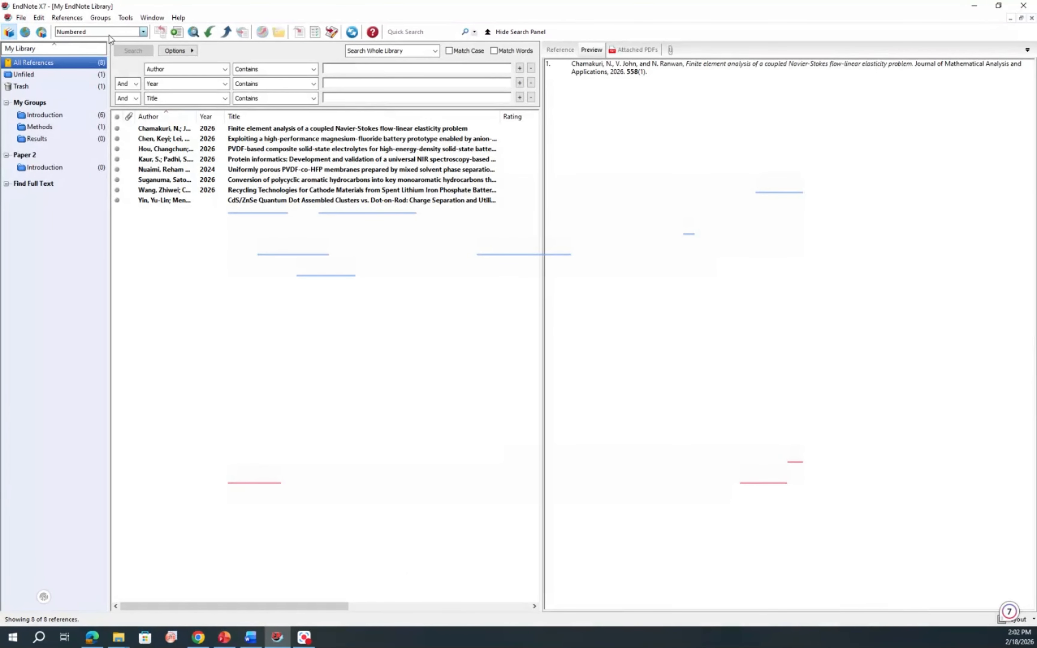
left_click(143, 32)
left_click(82, 128)
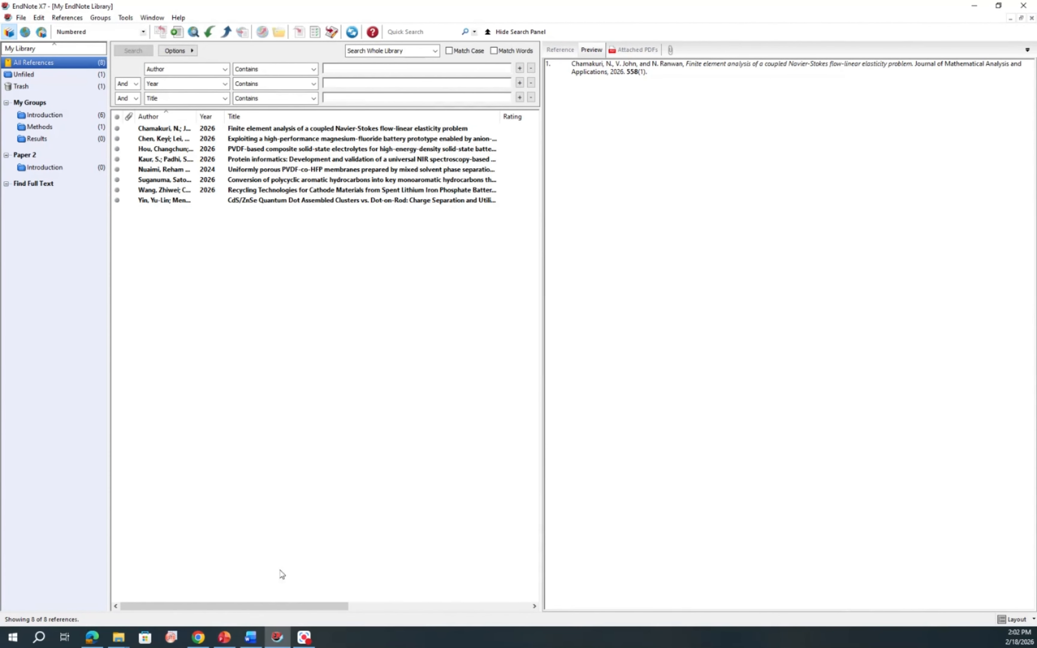
Switch back to Word and set the manuscript's EndNote citation style to Numbered.
left_click(251, 637)
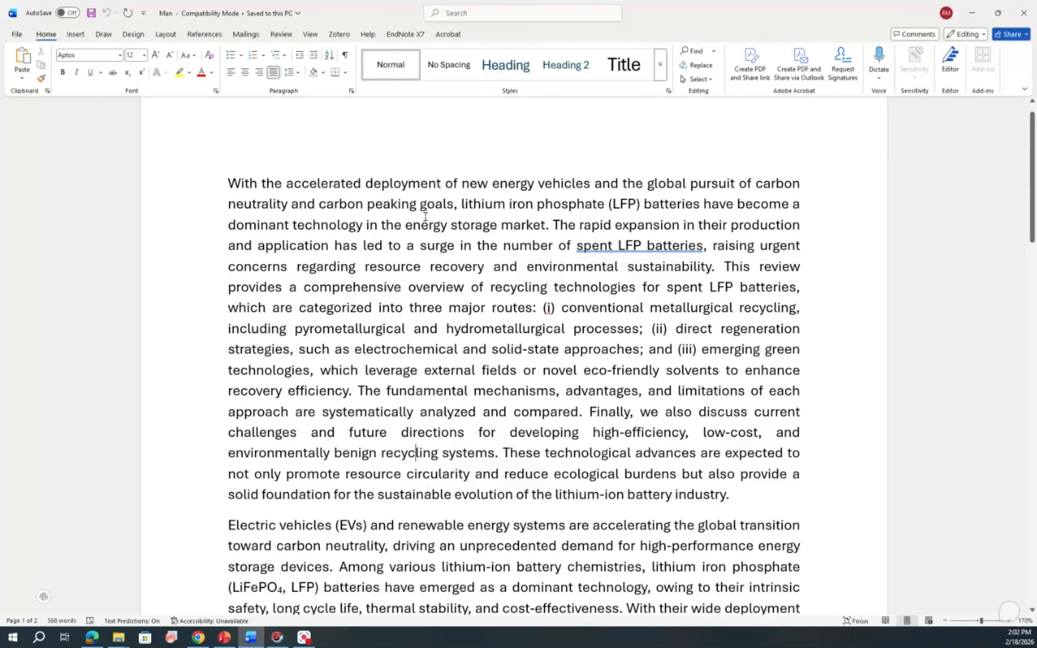
left_click(421, 225)
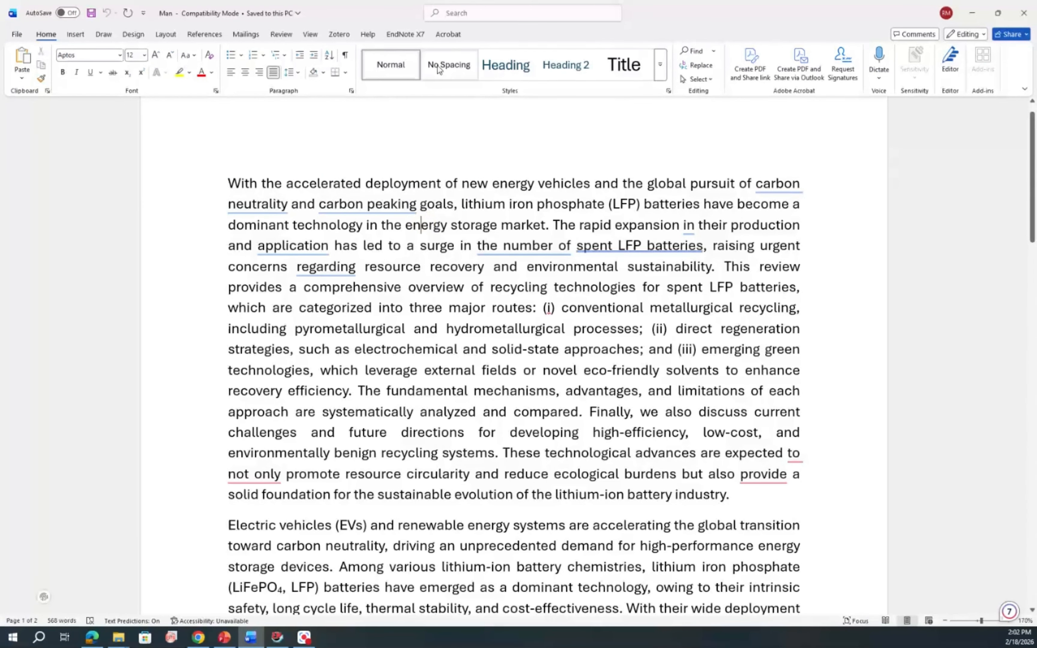
left_click(411, 36)
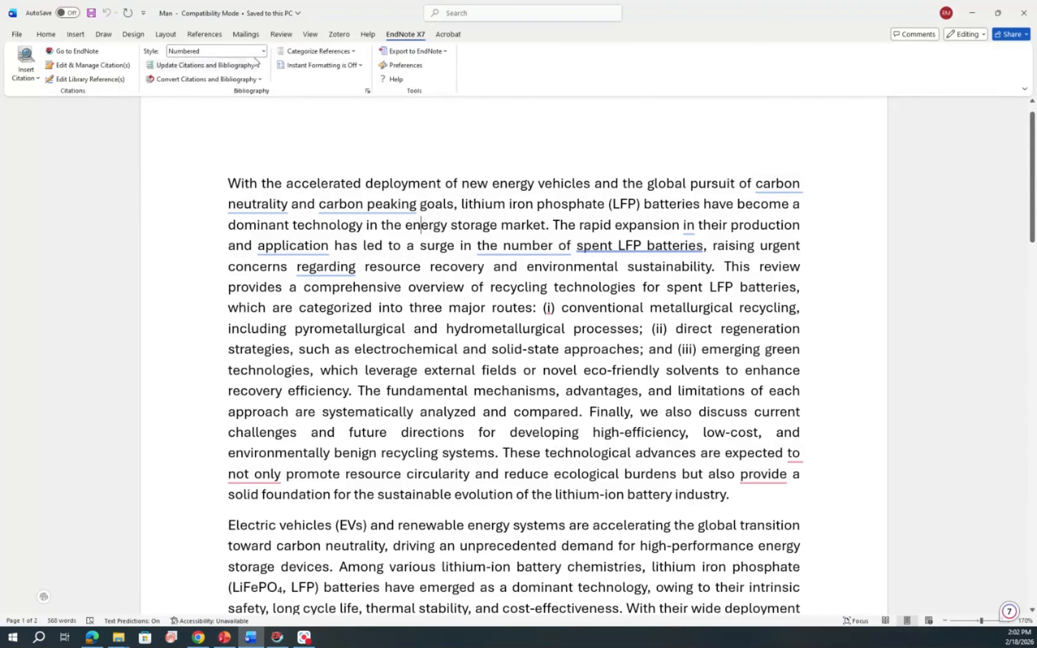
left_click(263, 51)
left_click(200, 216)
Cite the EndNote reference "Finite element analysis of a coupled Navier-Stokes flow-linear elasticity problem" after "environmental sustainability", preceded by a space.
left_click(711, 267)
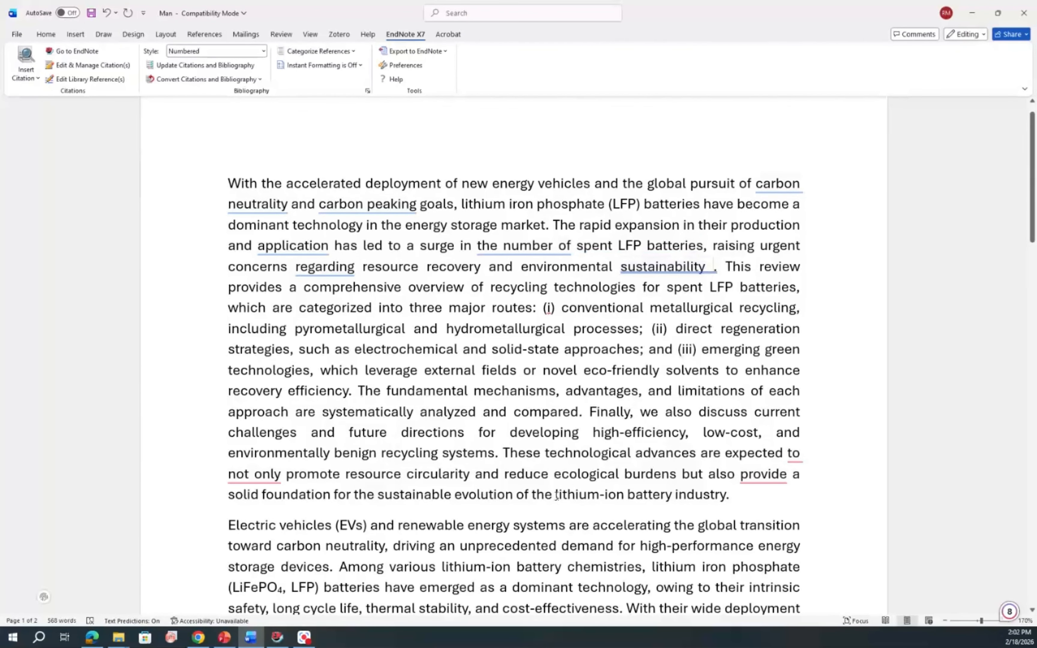
left_click(281, 637)
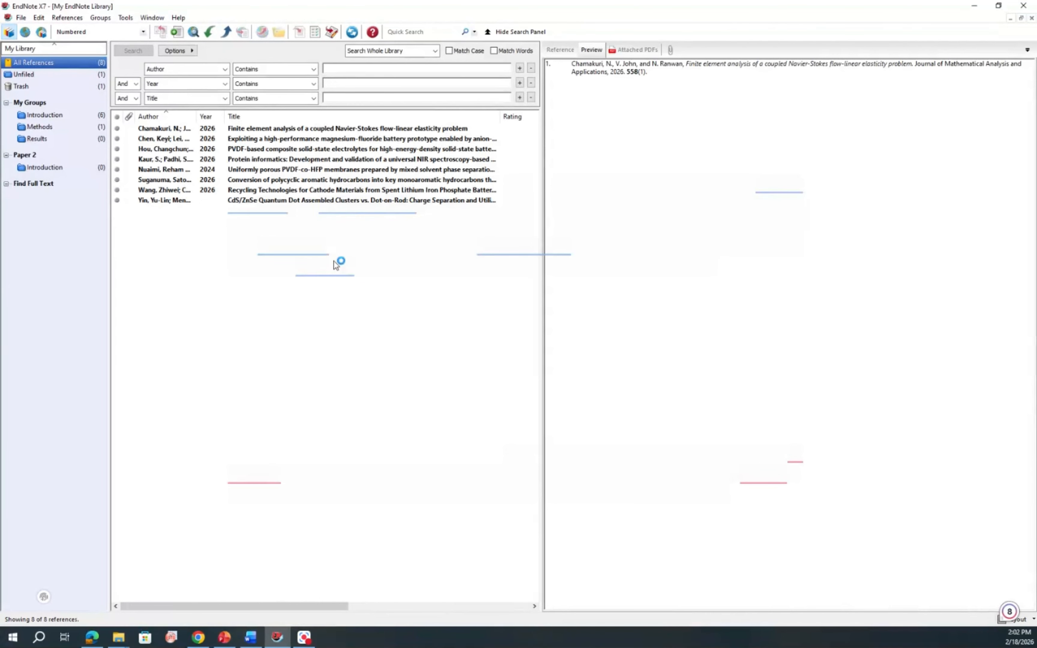
left_click(290, 133)
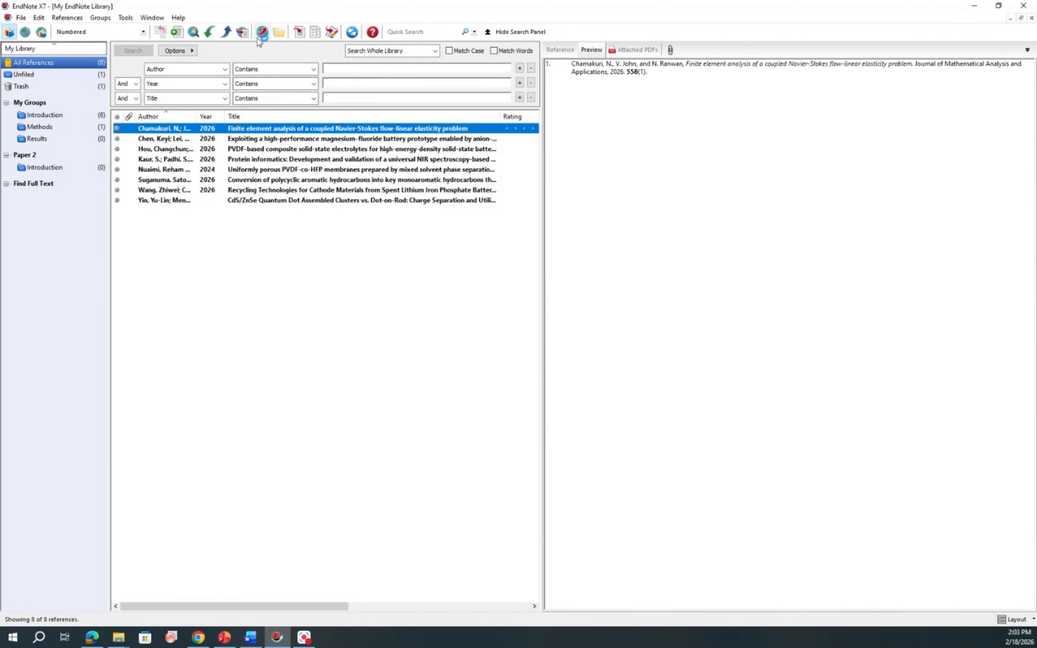
left_click(303, 35)
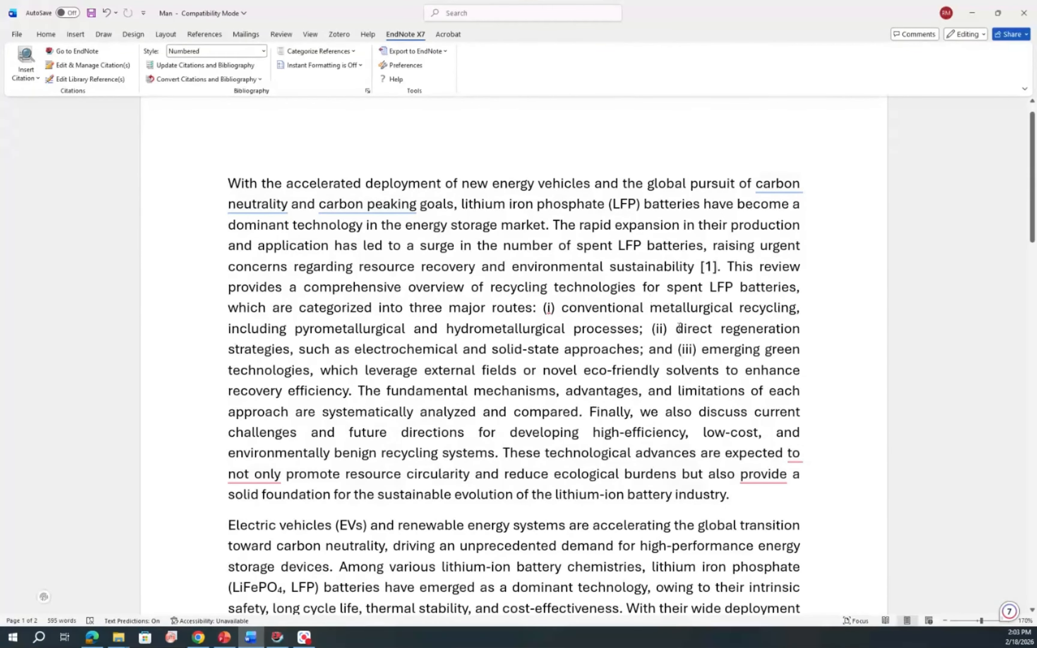
Examine the inserted in-text citation and its entry under the References heading at the document's end.
left_click(546, 225)
double_click(702, 265)
scroll(554, 416, "down", 2)
scroll(554, 416, "down", 15)
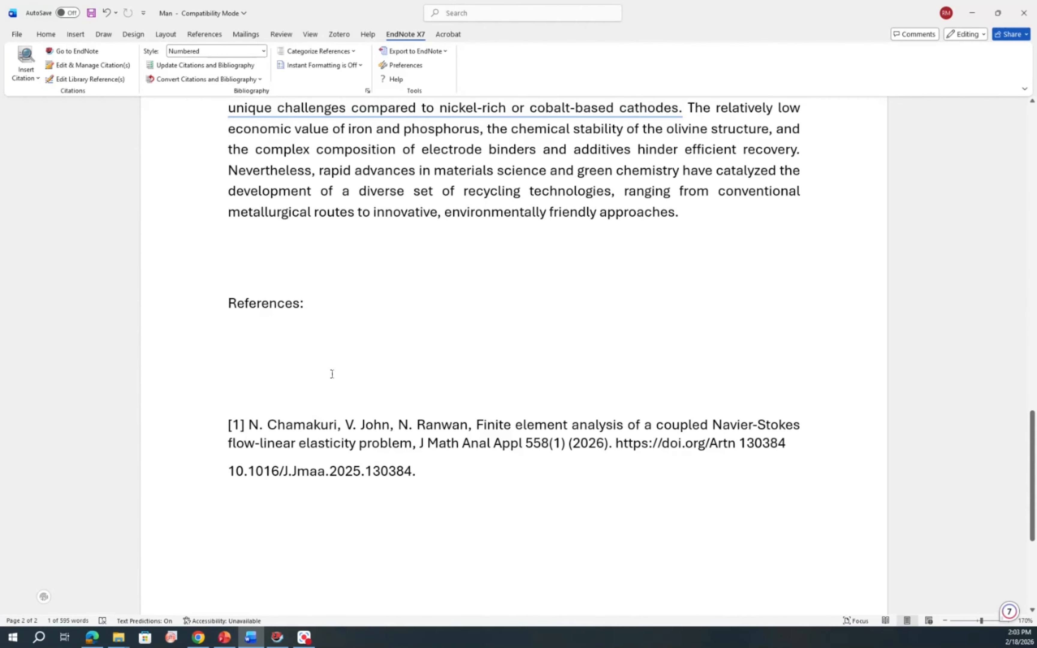
left_click_drag(307, 319, 274, 321)
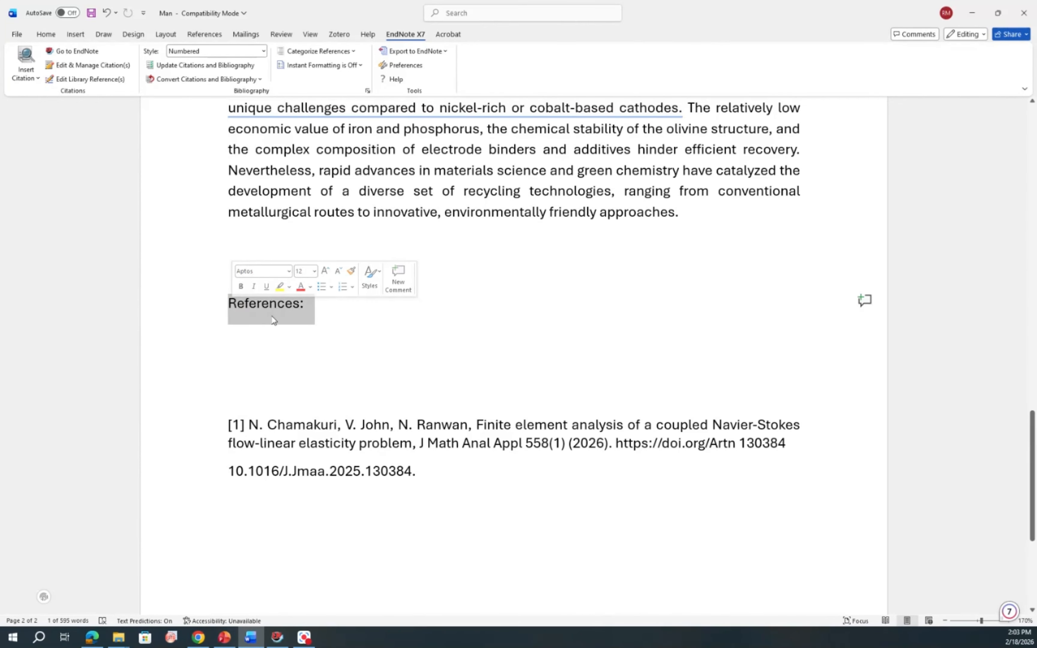
left_click(359, 347)
scroll(567, 364, "up", 8)
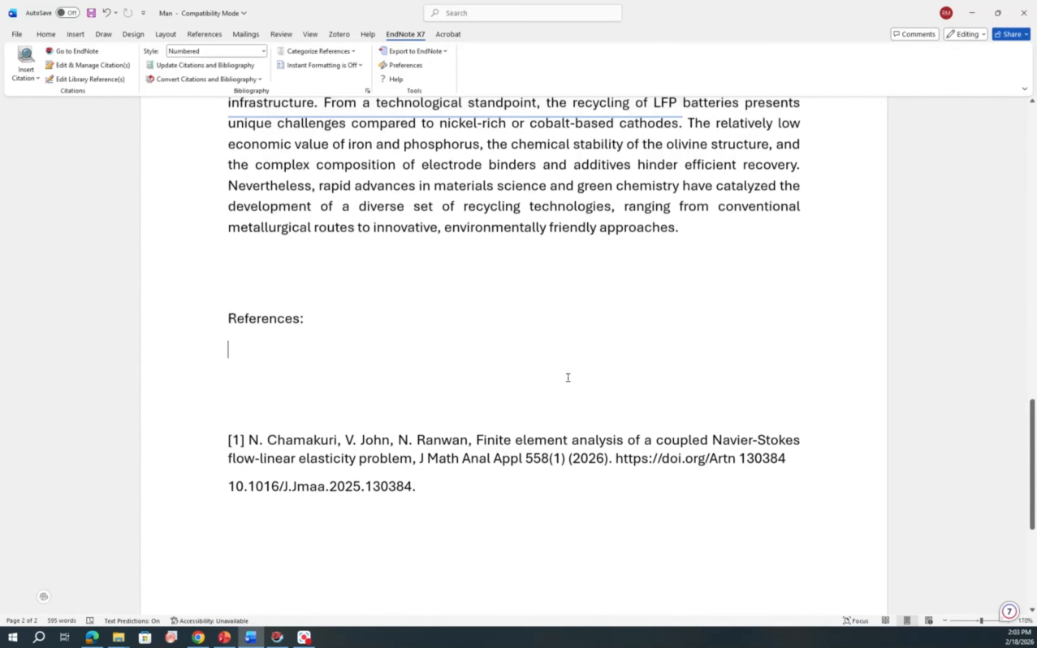
scroll(568, 381, "up", 15)
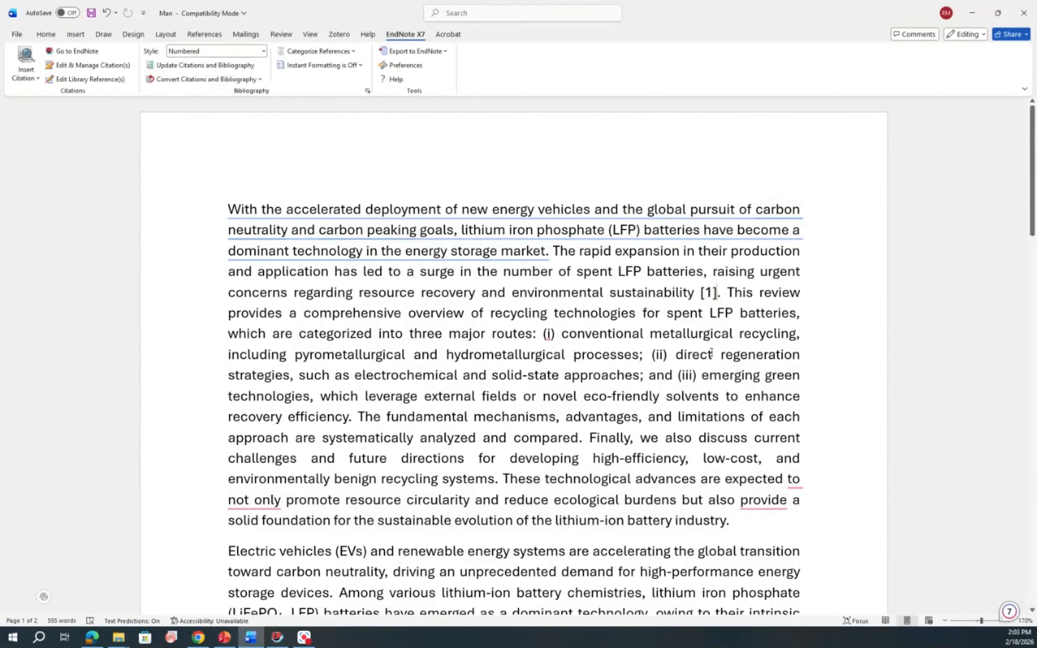
Add the EndNote reference on the high-performance magnesium-fluoride battery prototype to the citation after "environmental sustainability".
left_click(715, 293)
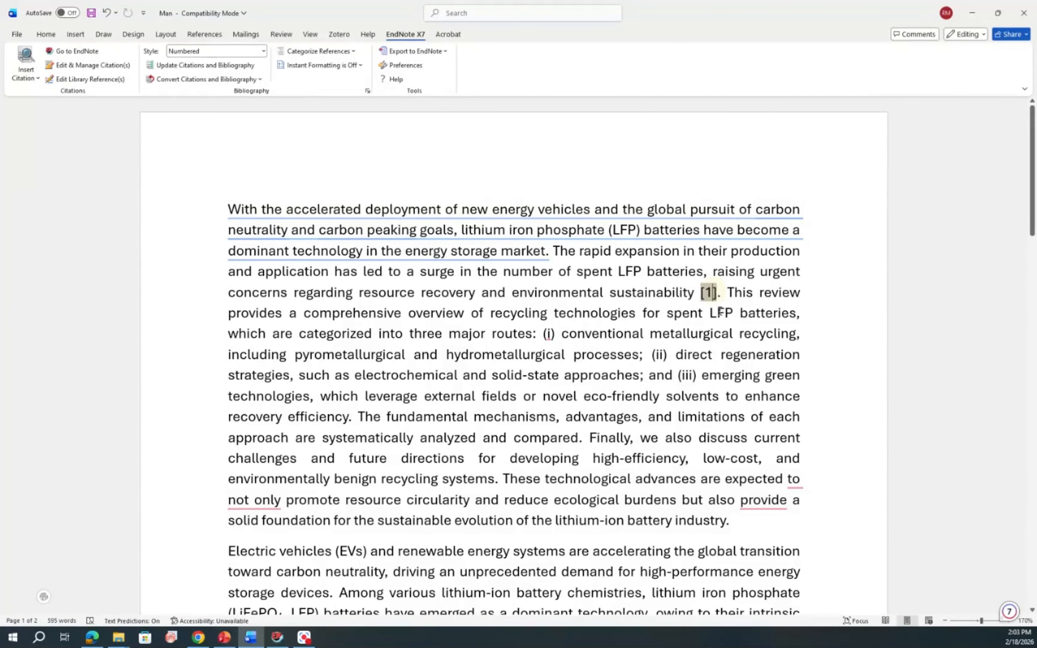
left_click(720, 293)
left_click(277, 637)
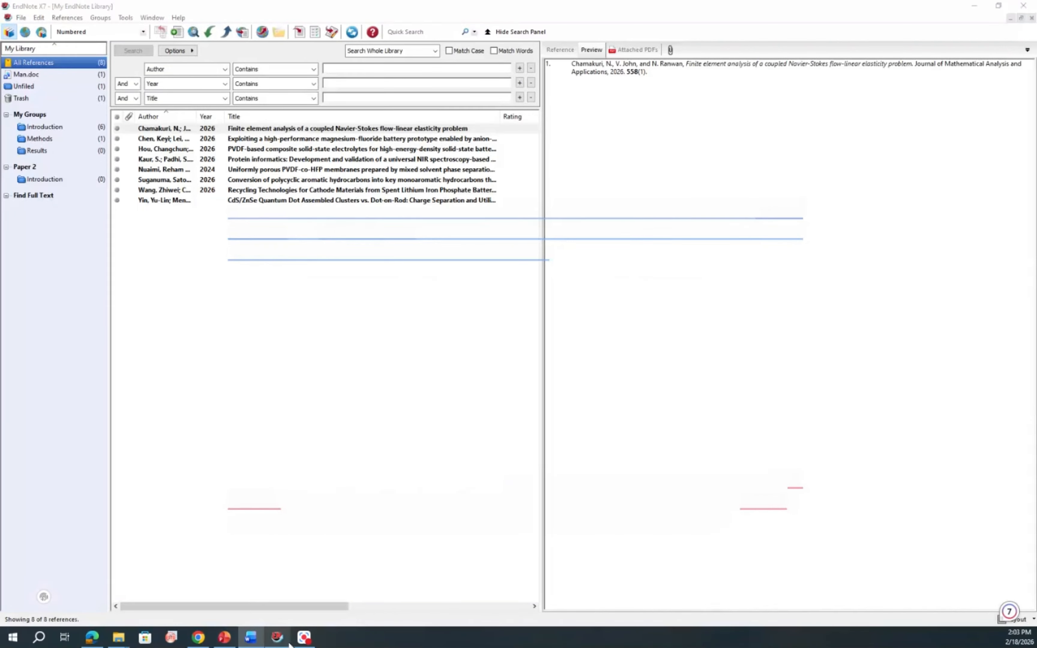
left_click(344, 139)
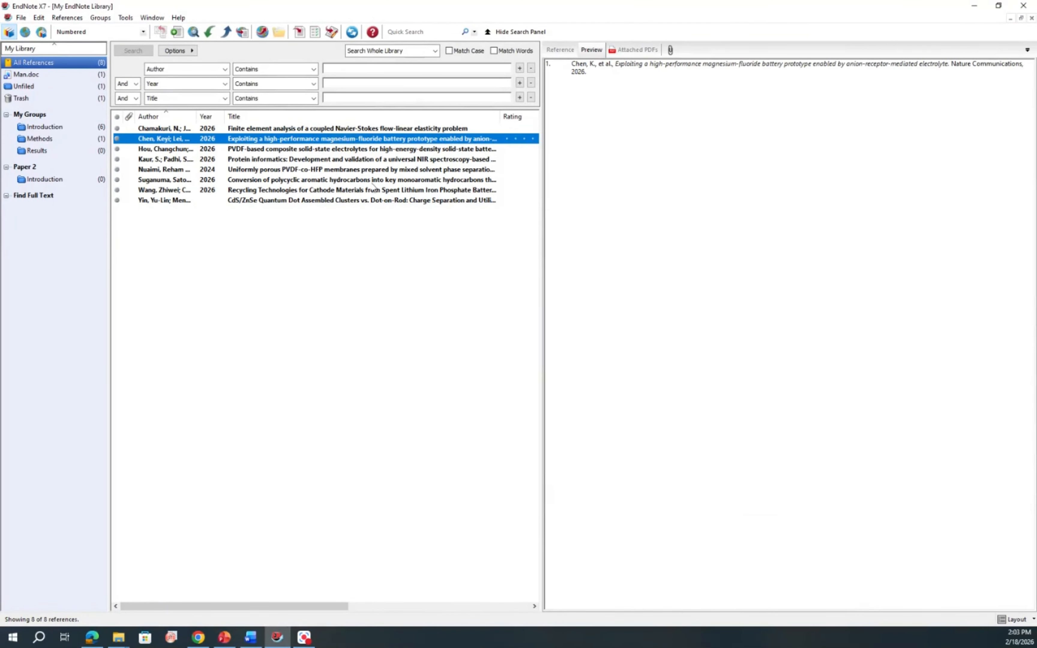
left_click(299, 32)
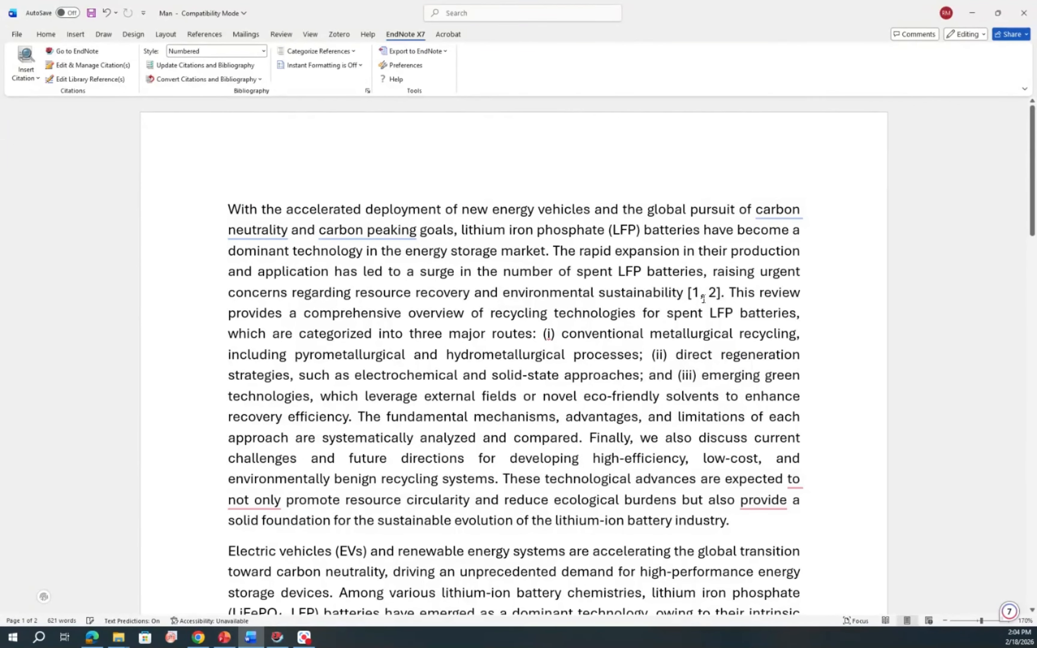
Check the reference list, and cite the EndNote reference "Conversion of polycyclic aromatic hydrocarbons into key monoaromatic hydrocarbons" after "energy storage market".
scroll(703, 299, "down", 15)
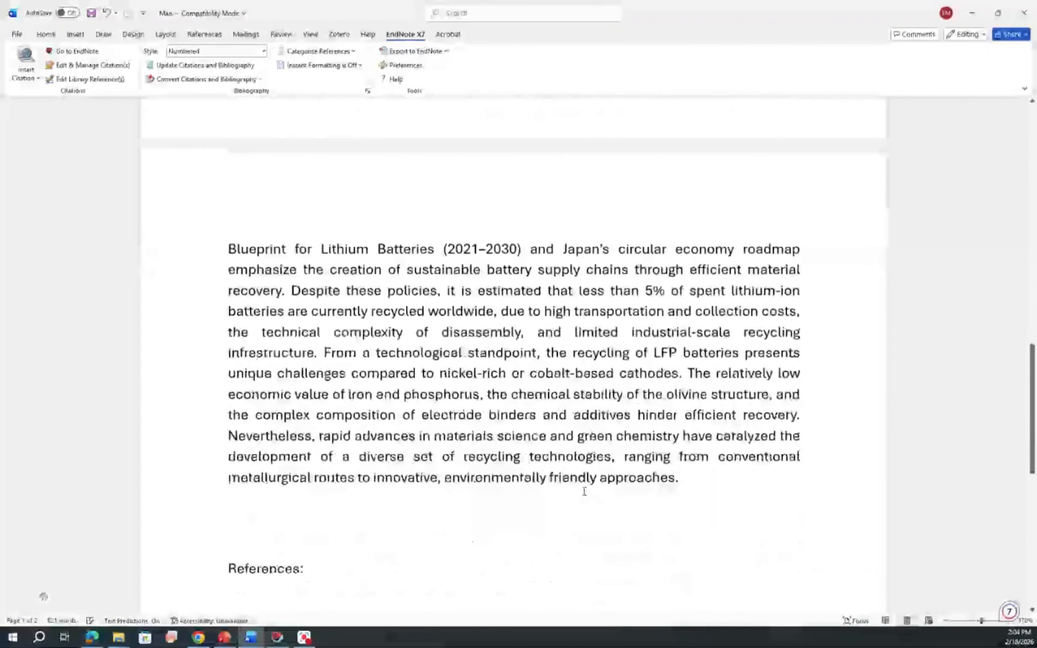
scroll(584, 491, "down", 5)
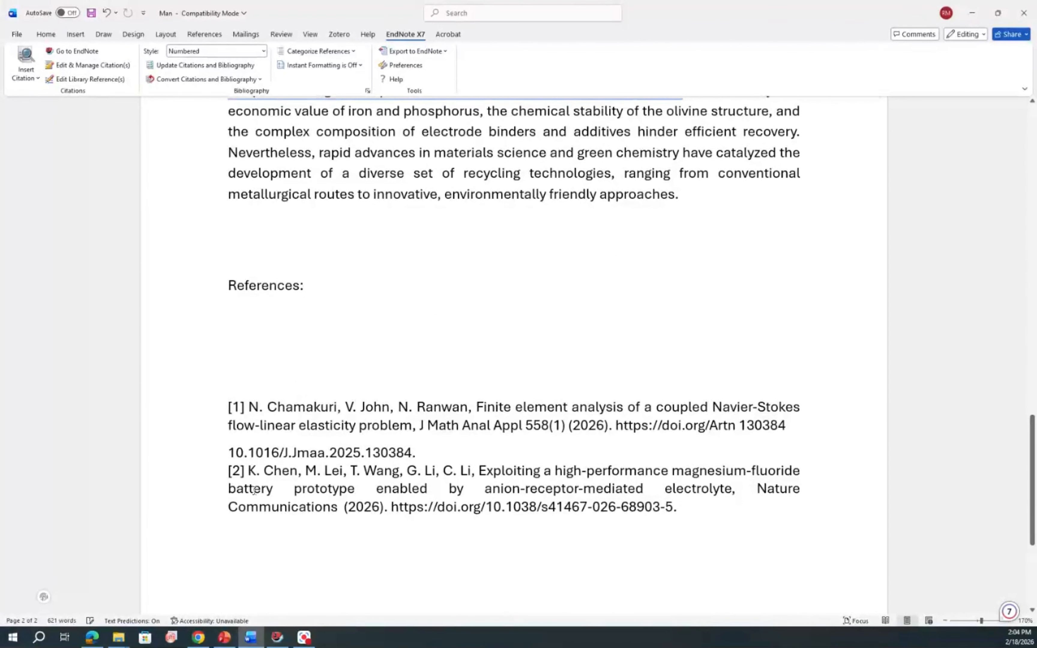
scroll(653, 506, "up", 15)
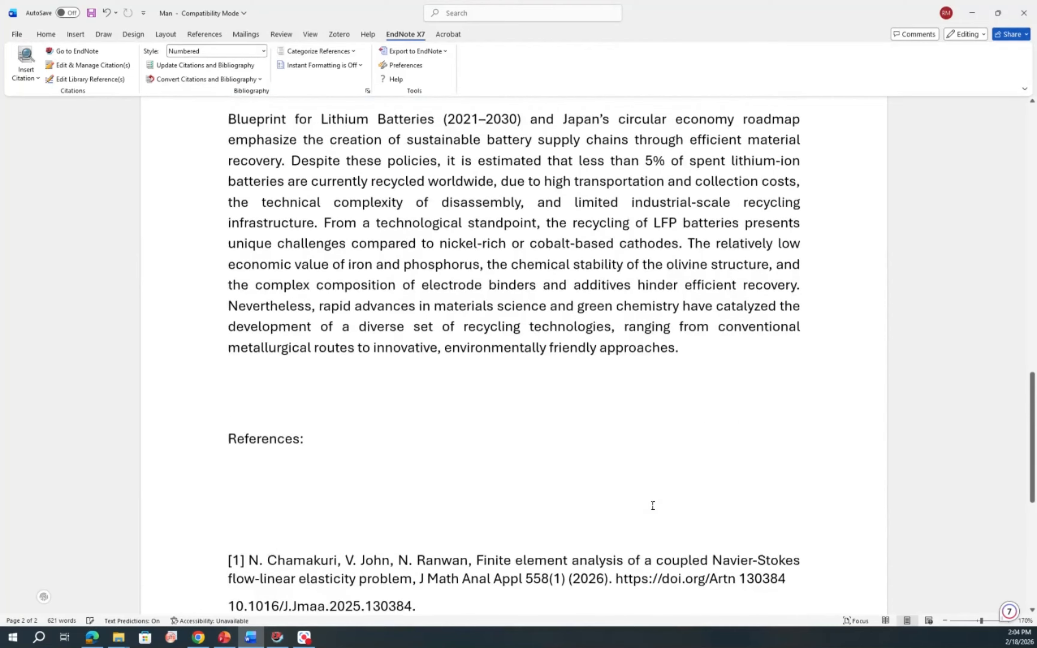
scroll(623, 318, "up", 3)
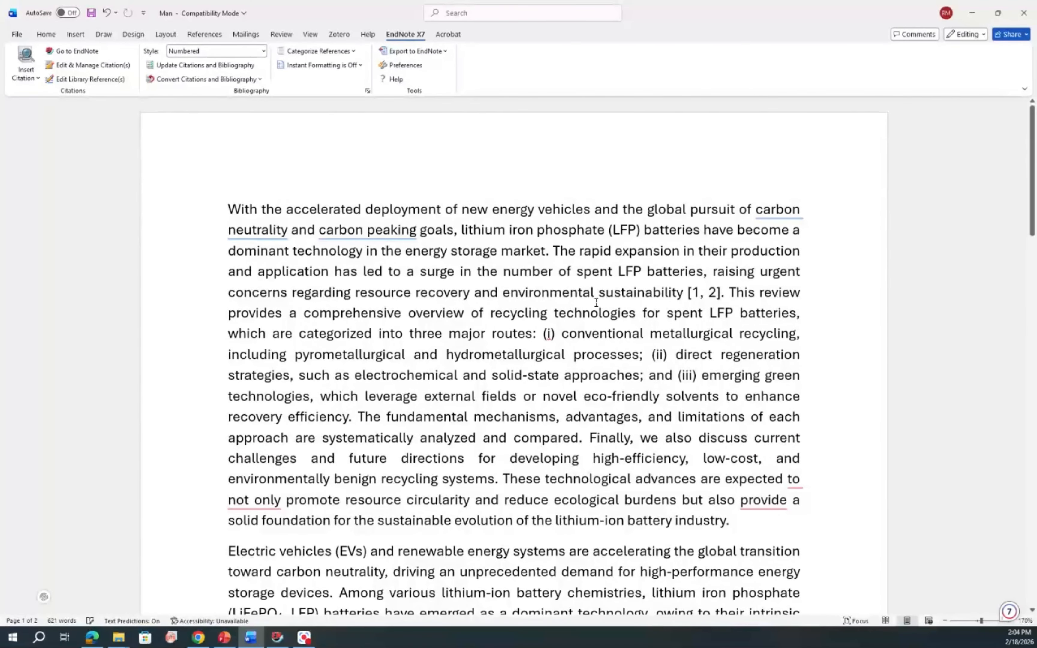
left_click(547, 251)
left_click(277, 637)
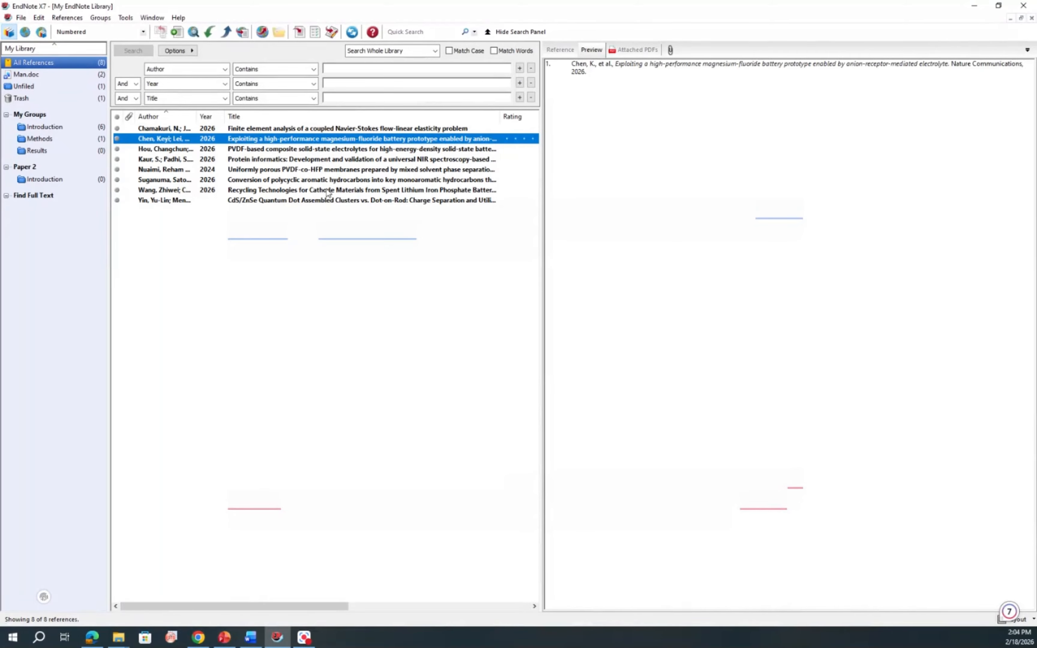
left_click(328, 180)
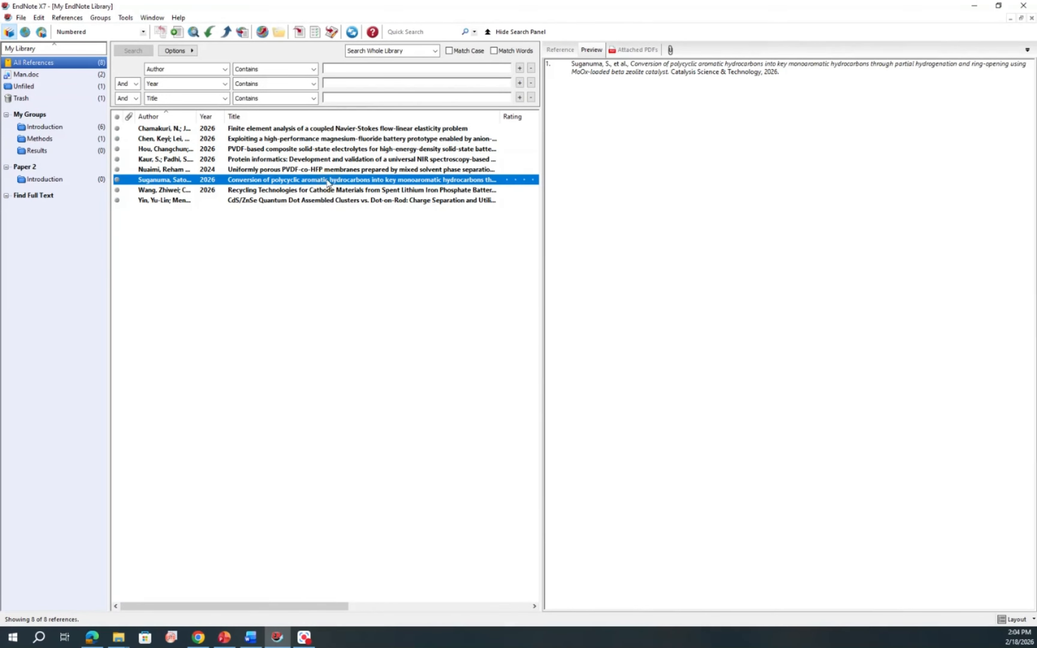
left_click(300, 32)
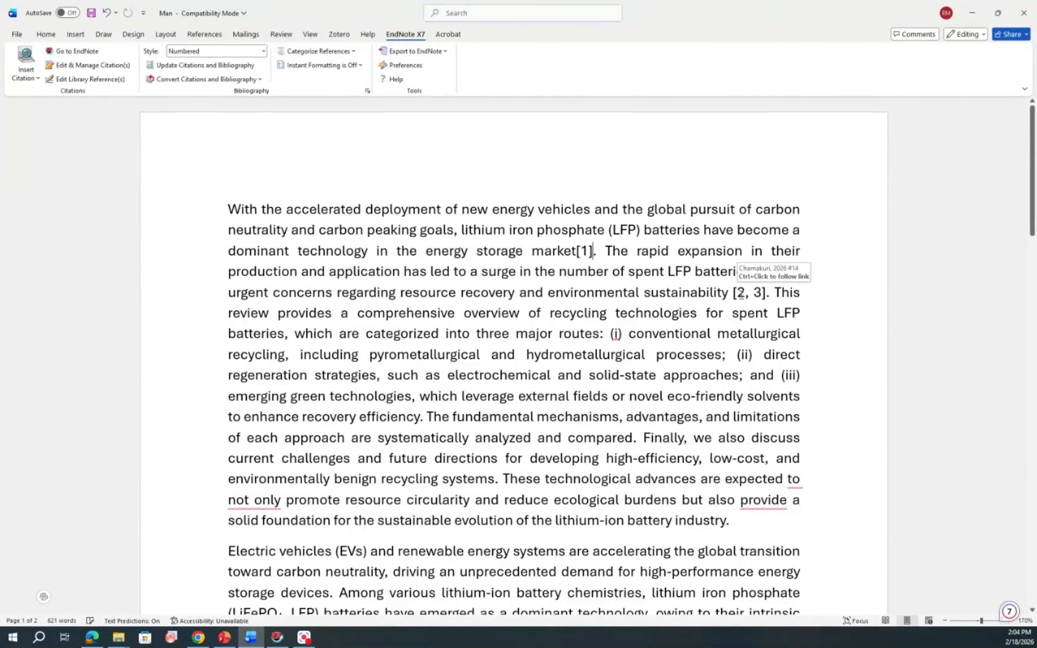
Compare the order of the bibliography entries under References with the EndNote library and the in-text citation numbers.
scroll(516, 477, "down", 5)
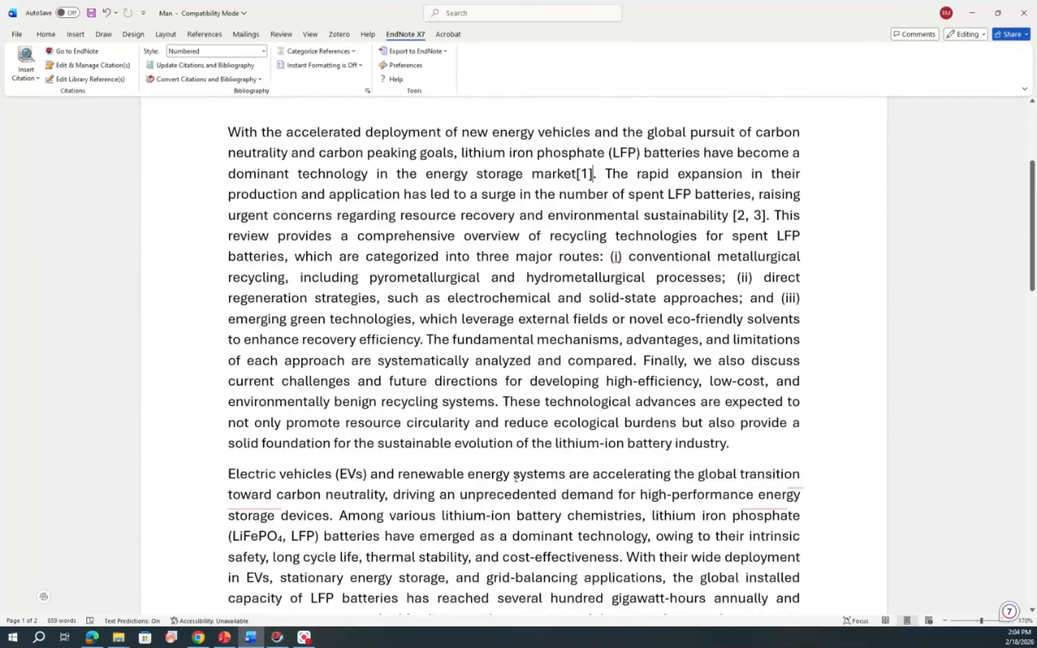
scroll(515, 477, "down", 15)
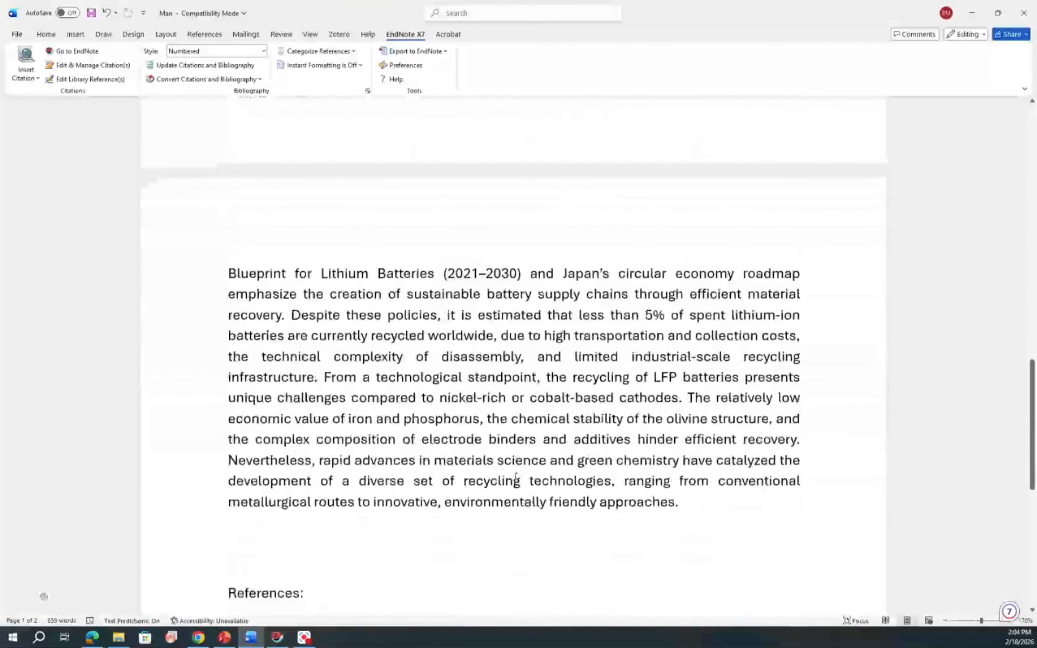
scroll(516, 477, "down", 2)
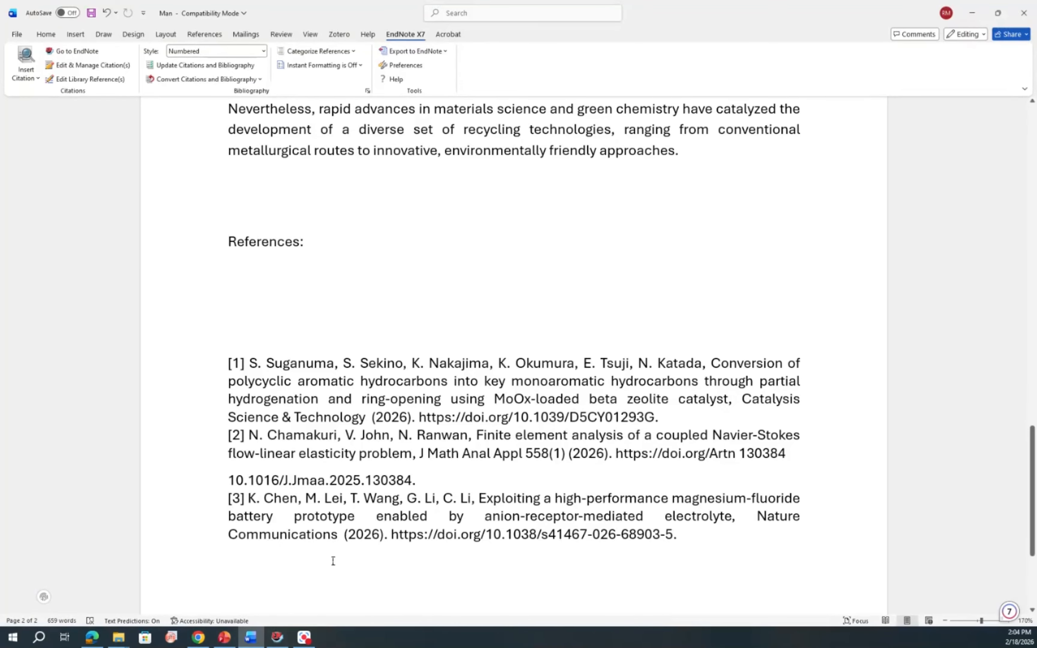
left_click(279, 638)
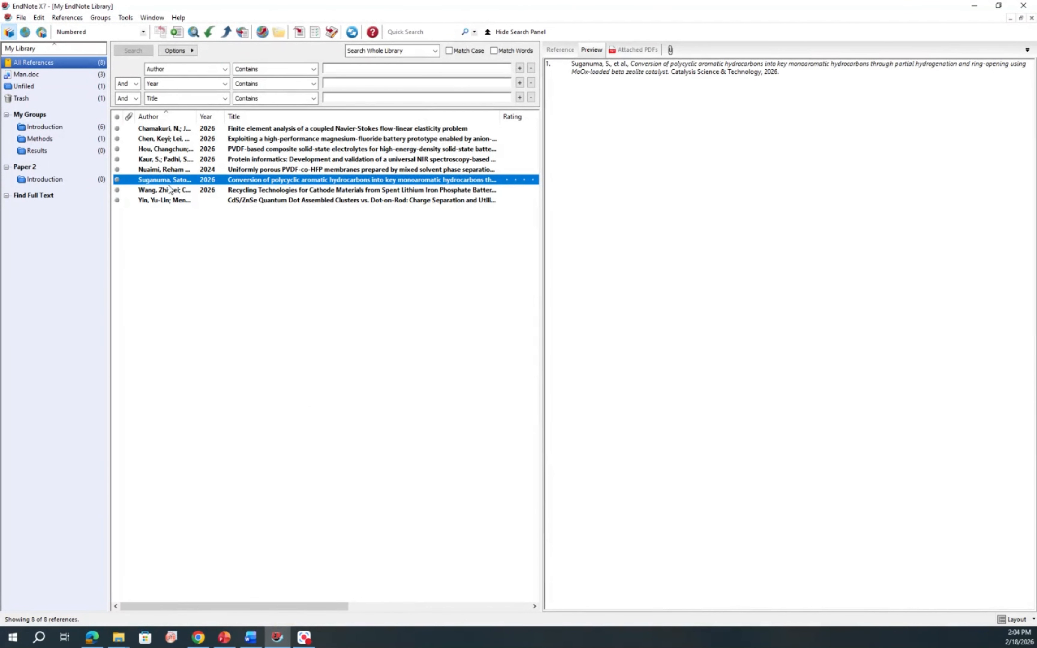
left_click(278, 639)
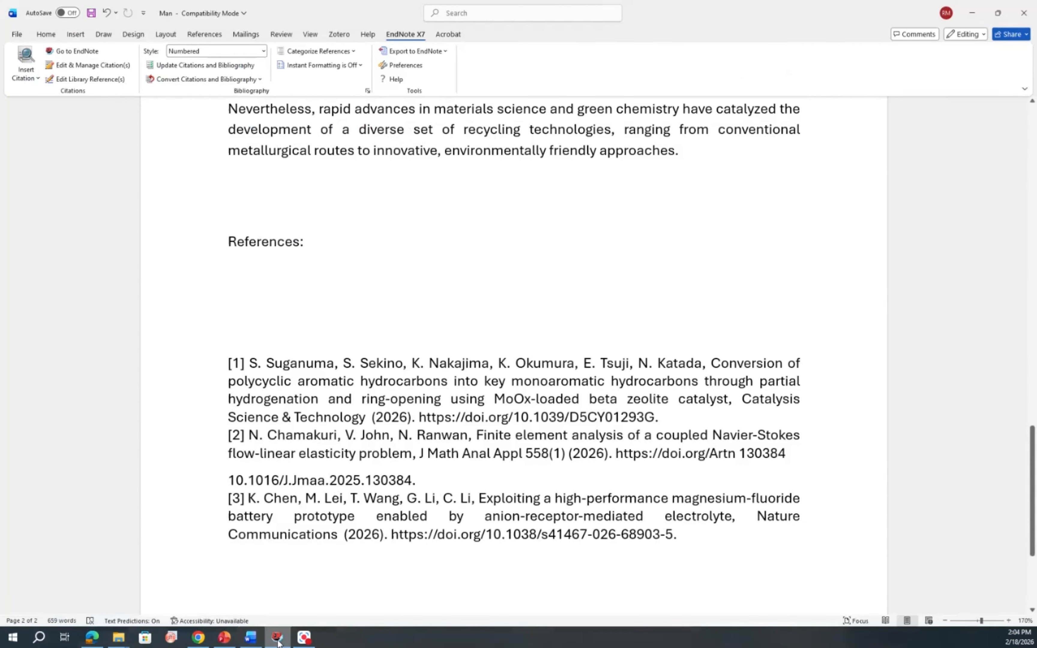
scroll(515, 471, "up", 4)
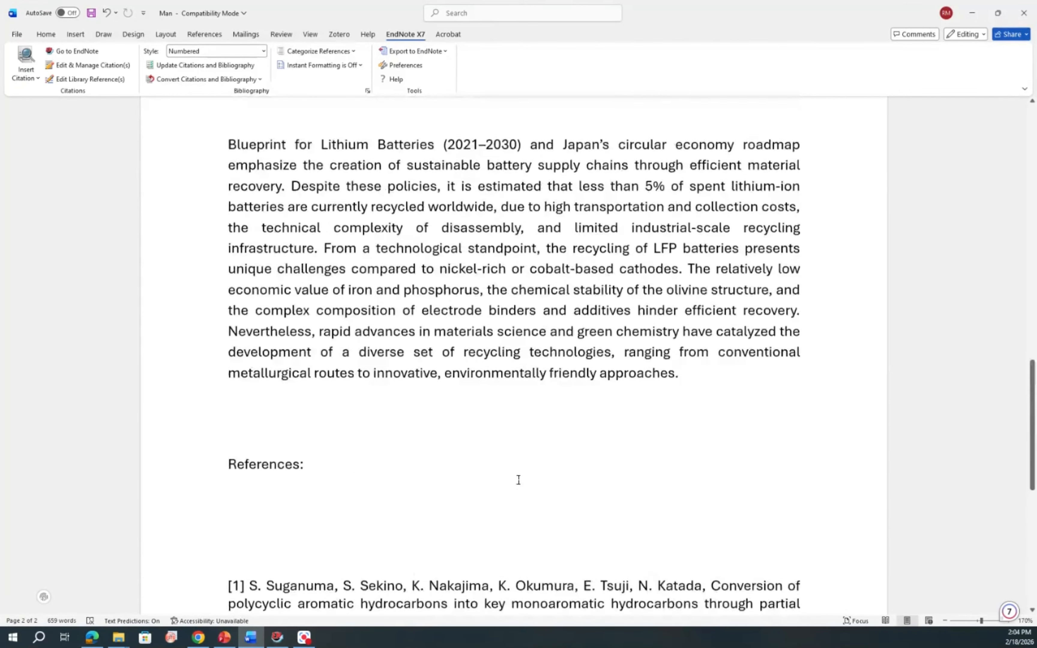
scroll(519, 481, "up", 12)
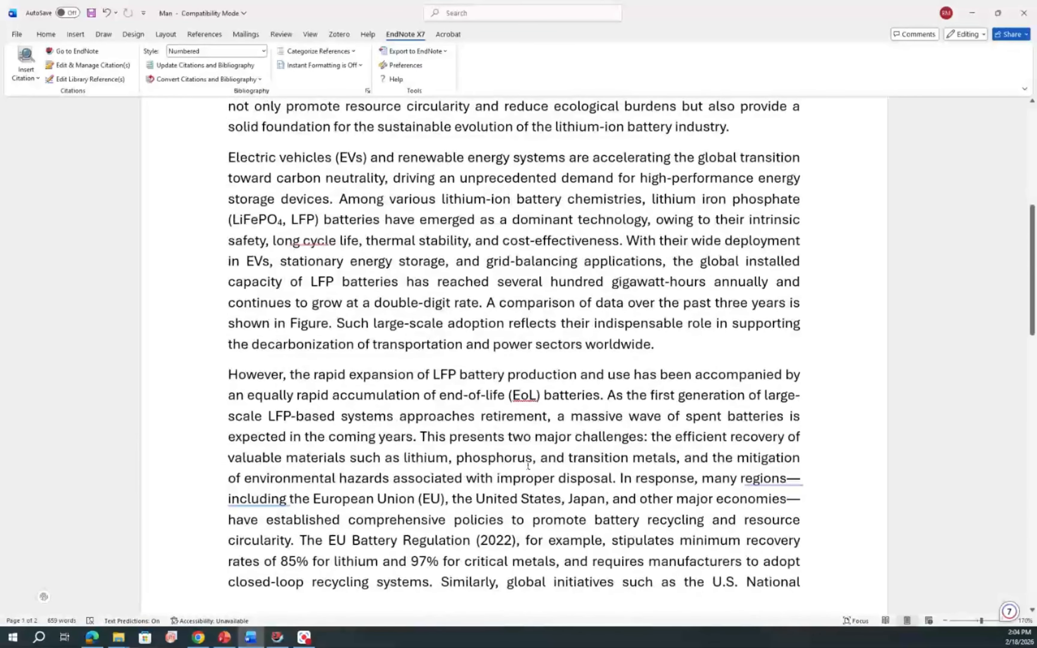
scroll(532, 463, "up", 7)
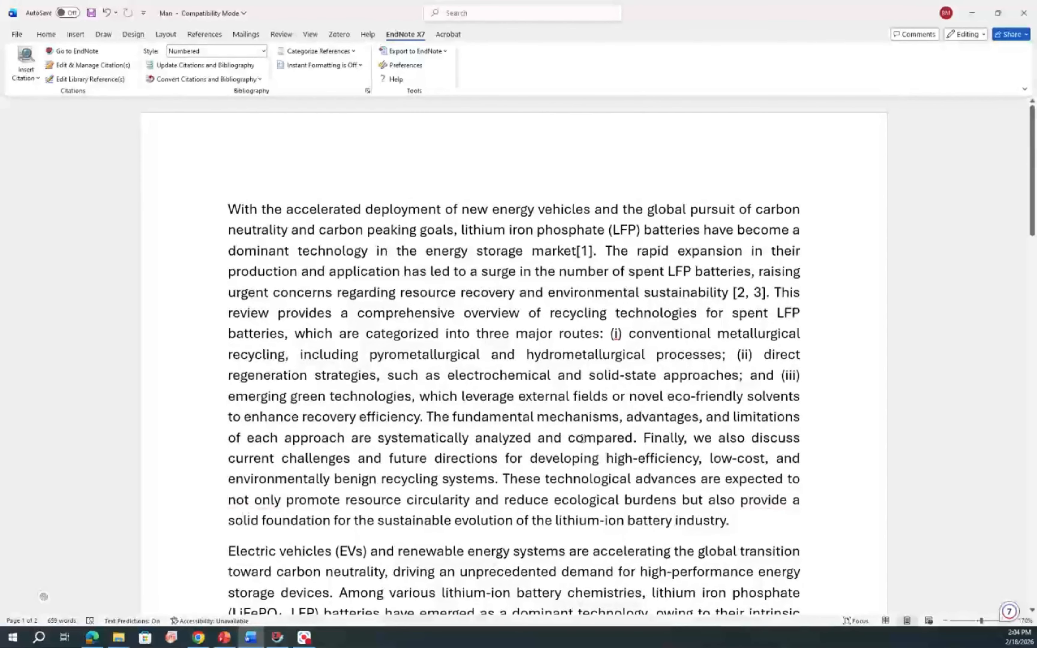
Insert a space between "market" and the citation [1] in the first paragraph.
left_click(577, 253)
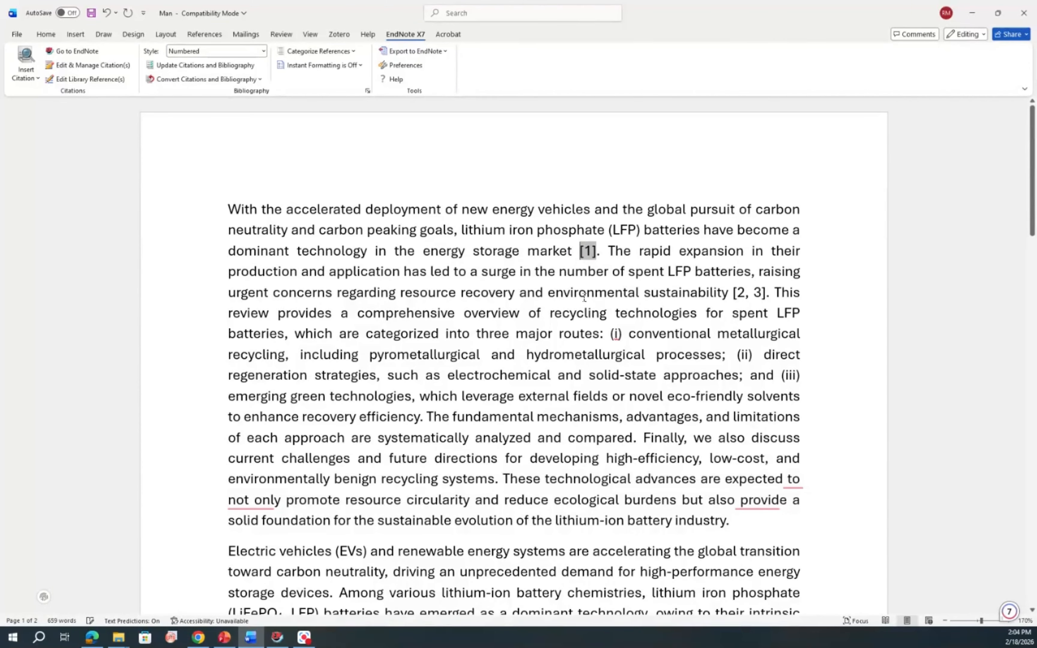
left_click(572, 333)
Cite the EndNote references on protein informatics, uniformly porous PVDF-co-HFP membranes and PVDF-based composite solid-state electrolytes after "enhance recovery efficiency".
left_click(421, 418)
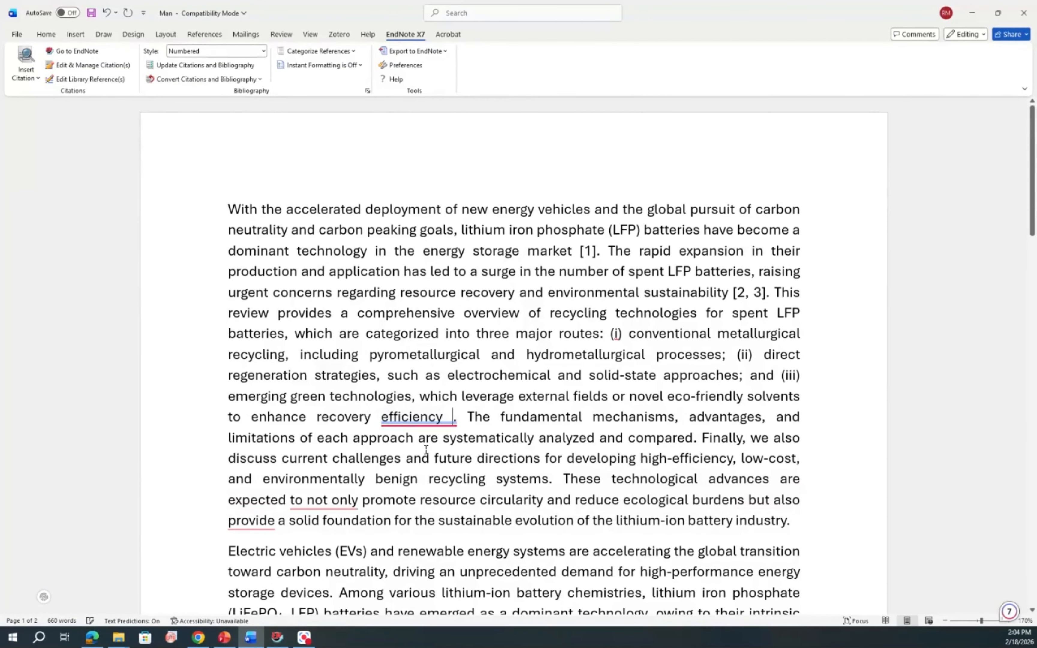
left_click(277, 638)
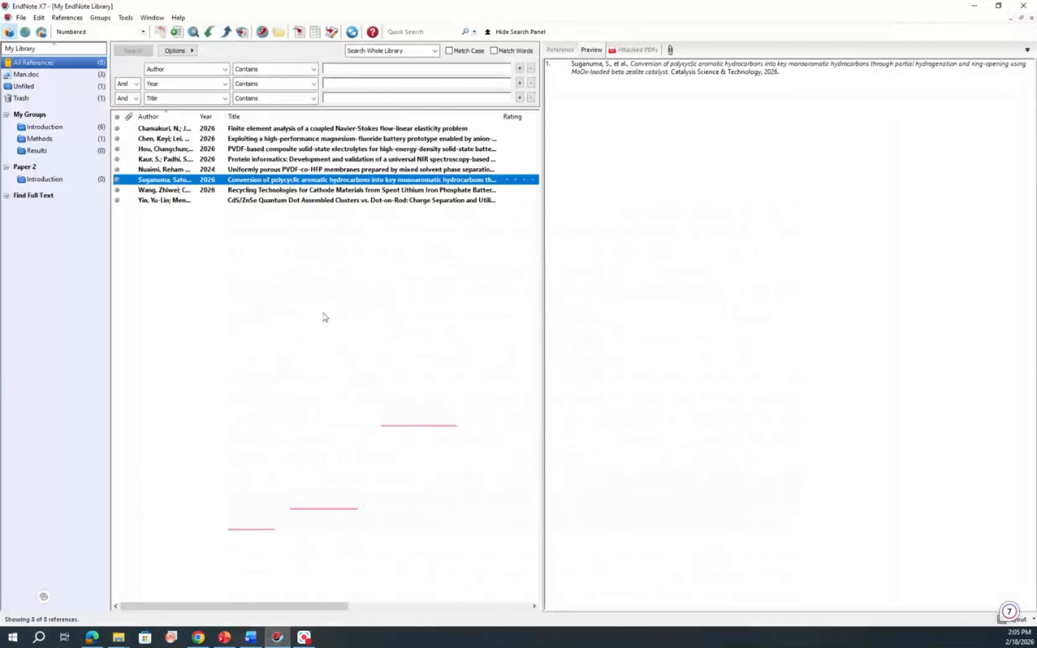
left_click(308, 229)
left_click(307, 162)
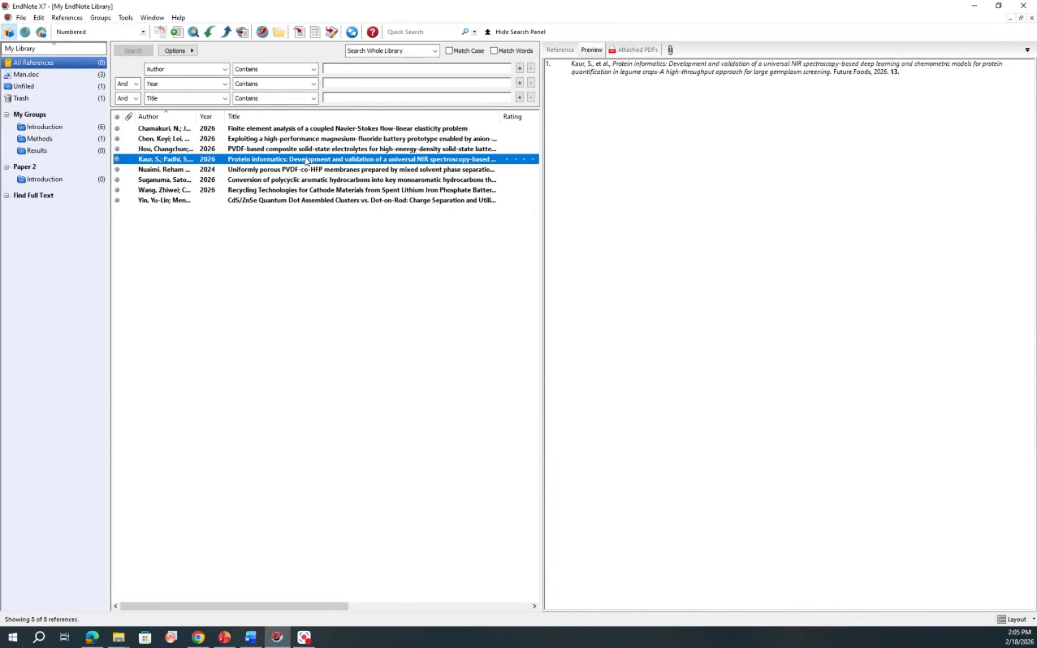
left_click(309, 169, "ctrl")
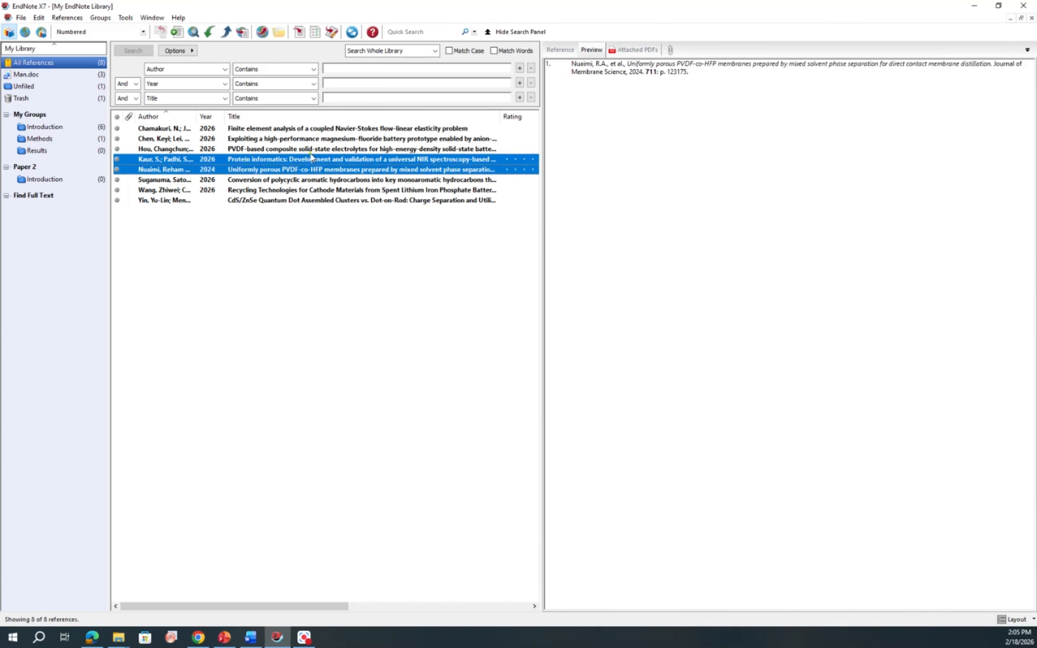
left_click(313, 149, "ctrl")
left_click(299, 31)
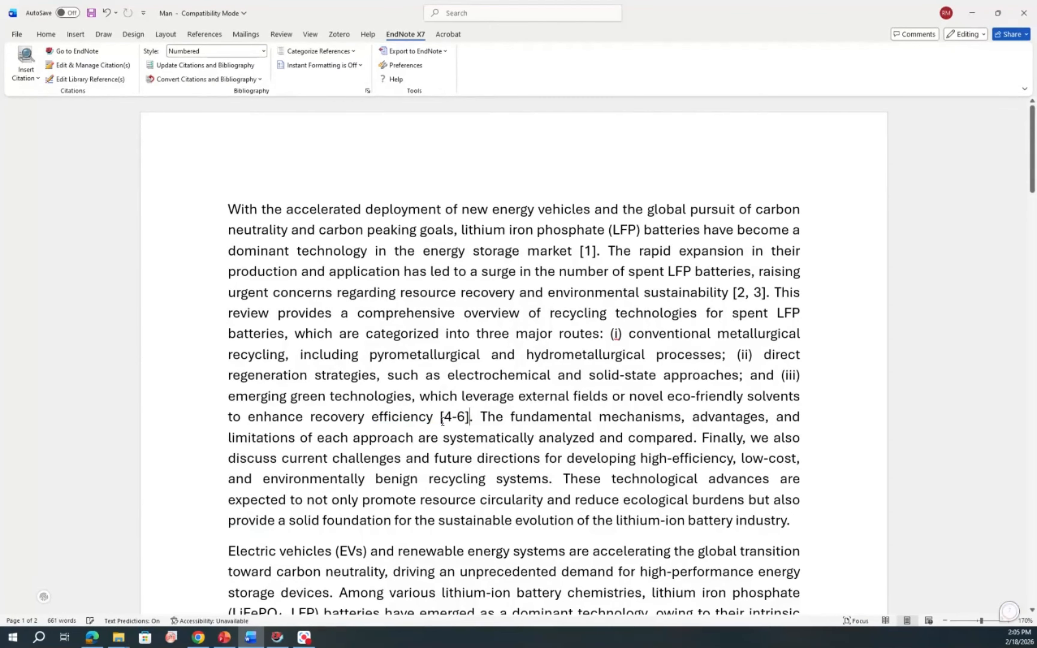
Check the new entries in the reference list, and remove the citation [1] after "energy storage market" in the first paragraph.
scroll(449, 420, "down", 20)
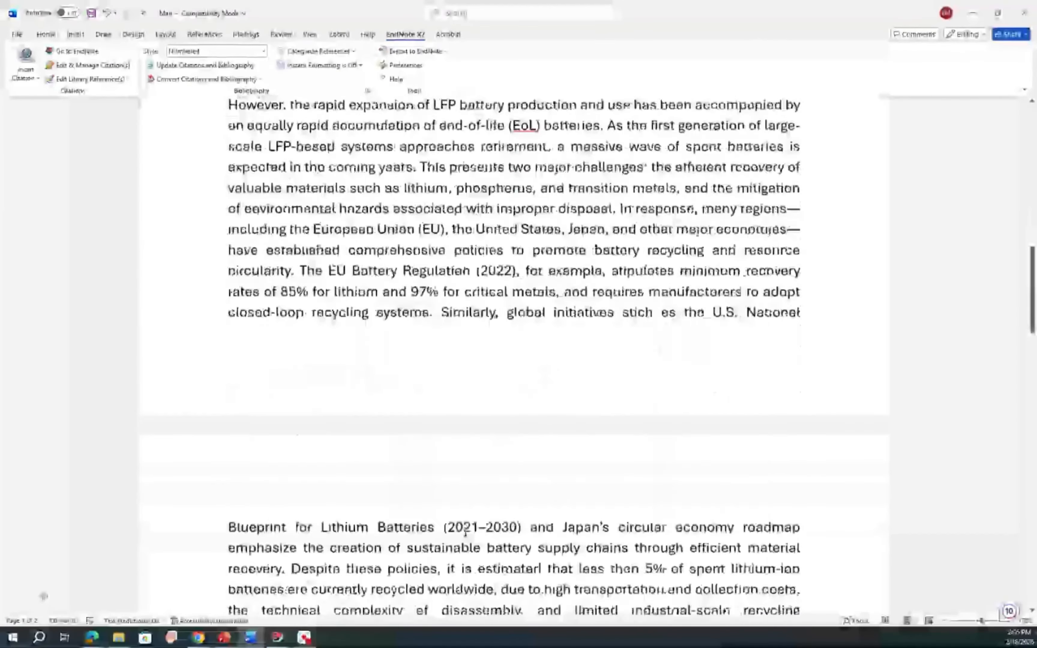
scroll(465, 532, "down", 5)
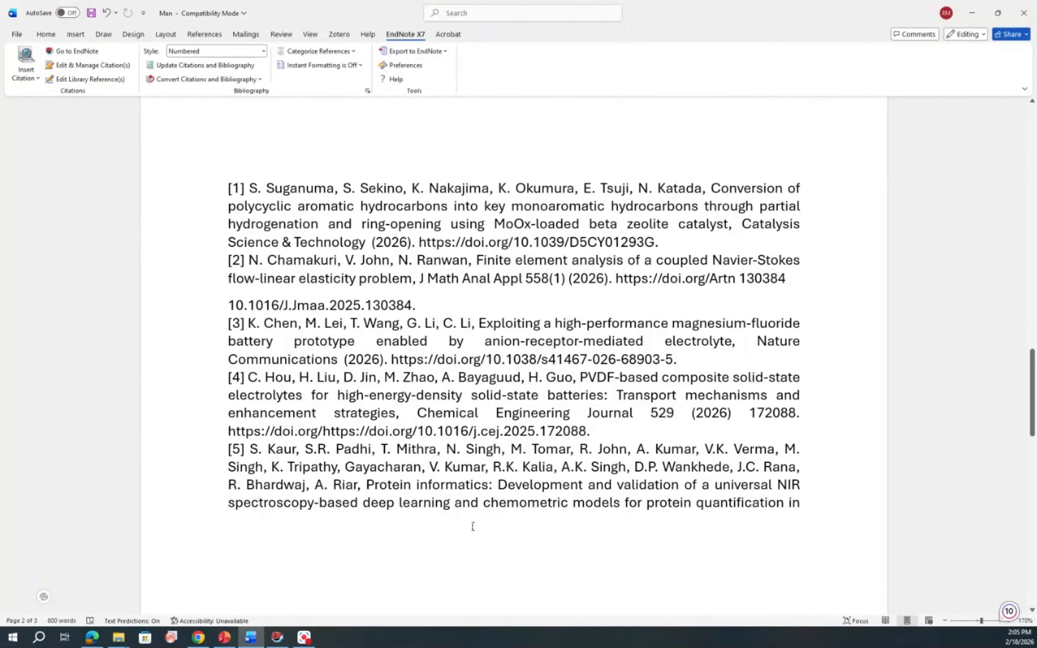
scroll(507, 511, "down", 5)
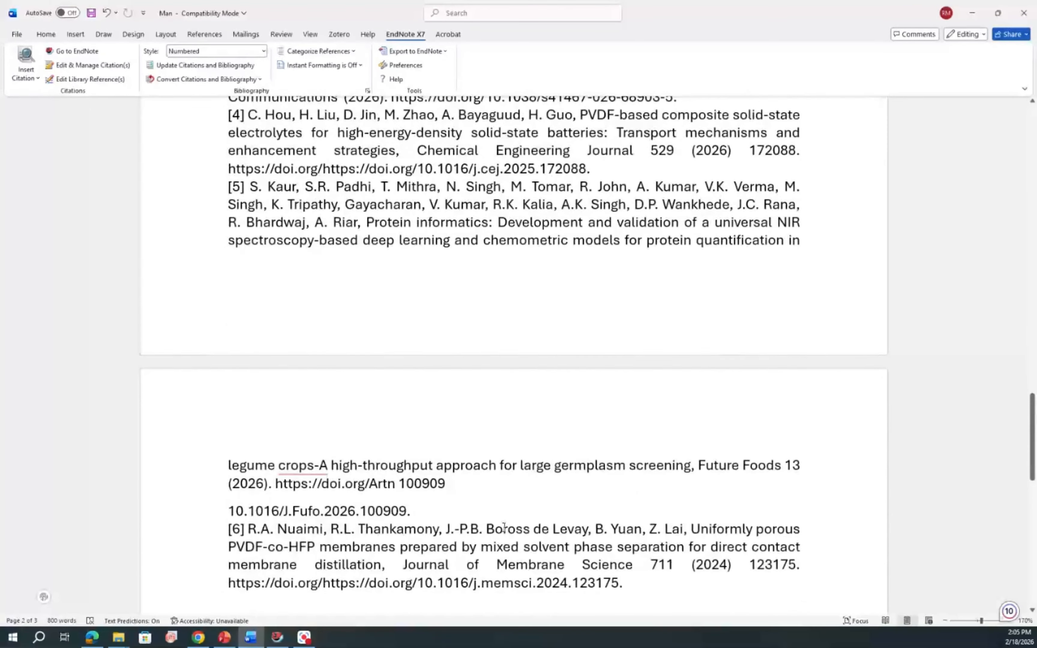
scroll(560, 493, "up", 1)
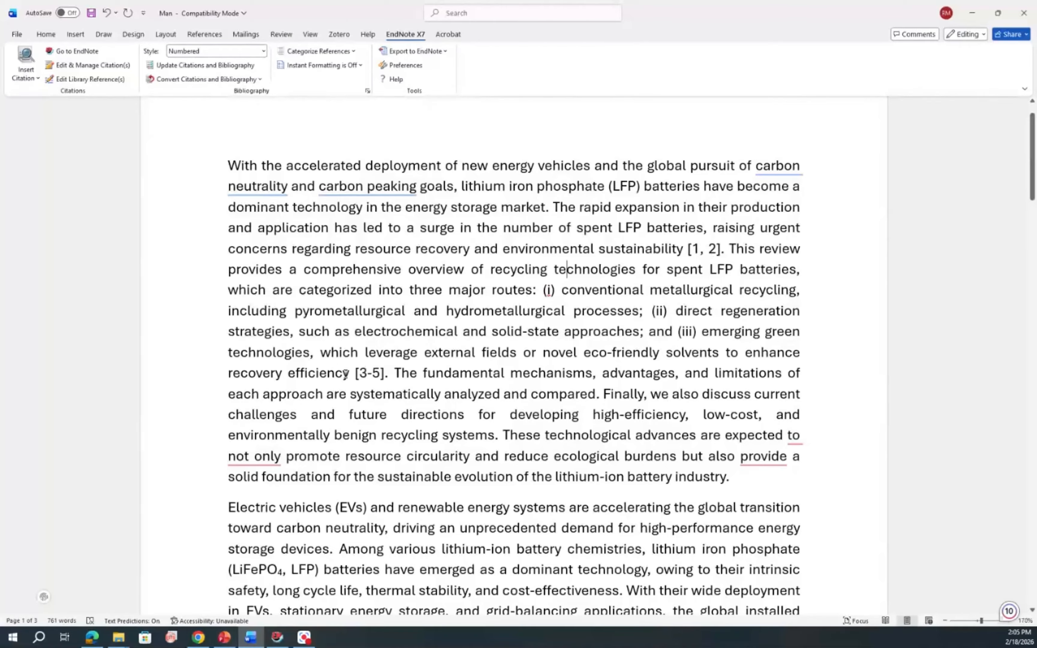
Compare the numbering of the reference list with the remaining in-text citations in the first paragraph.
scroll(468, 454, "down", 10)
scroll(468, 453, "down", 15)
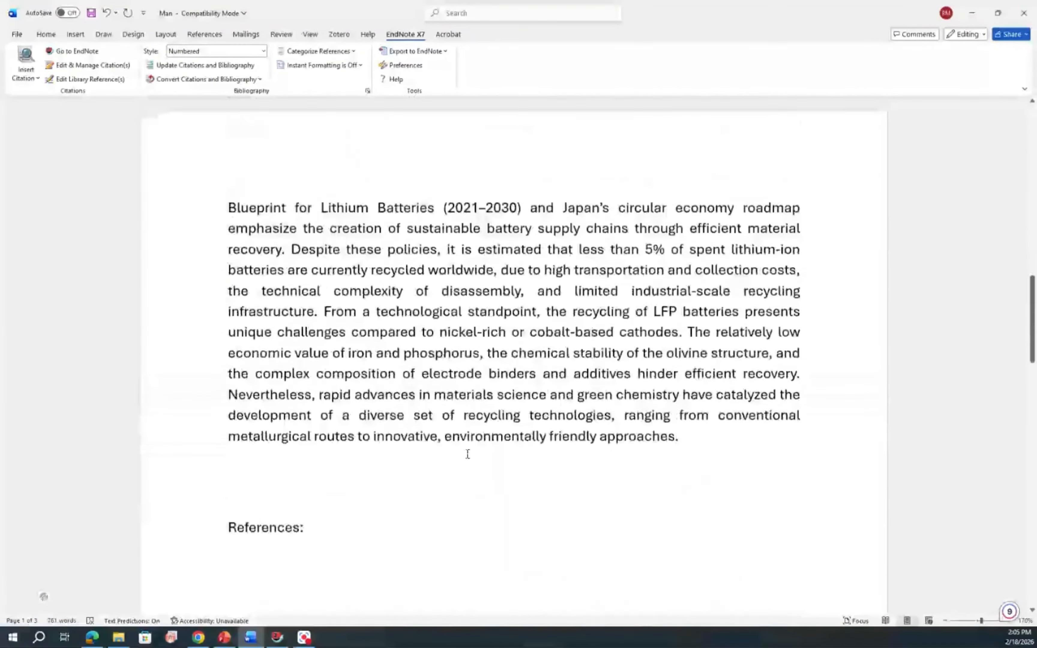
scroll(461, 447, "down", 1)
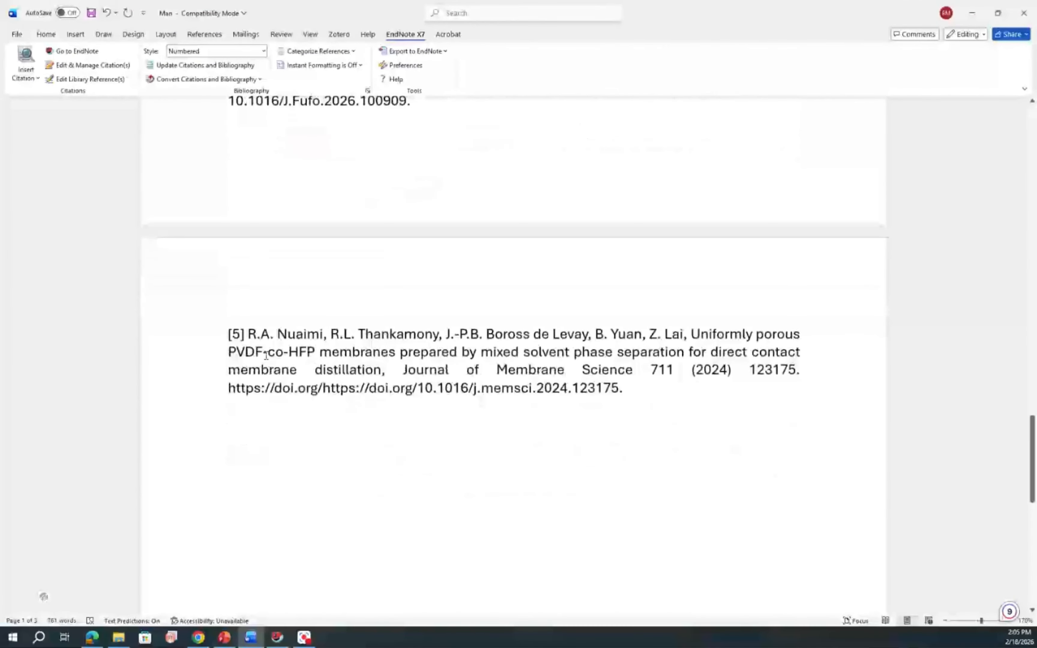
scroll(261, 350, "up", 20)
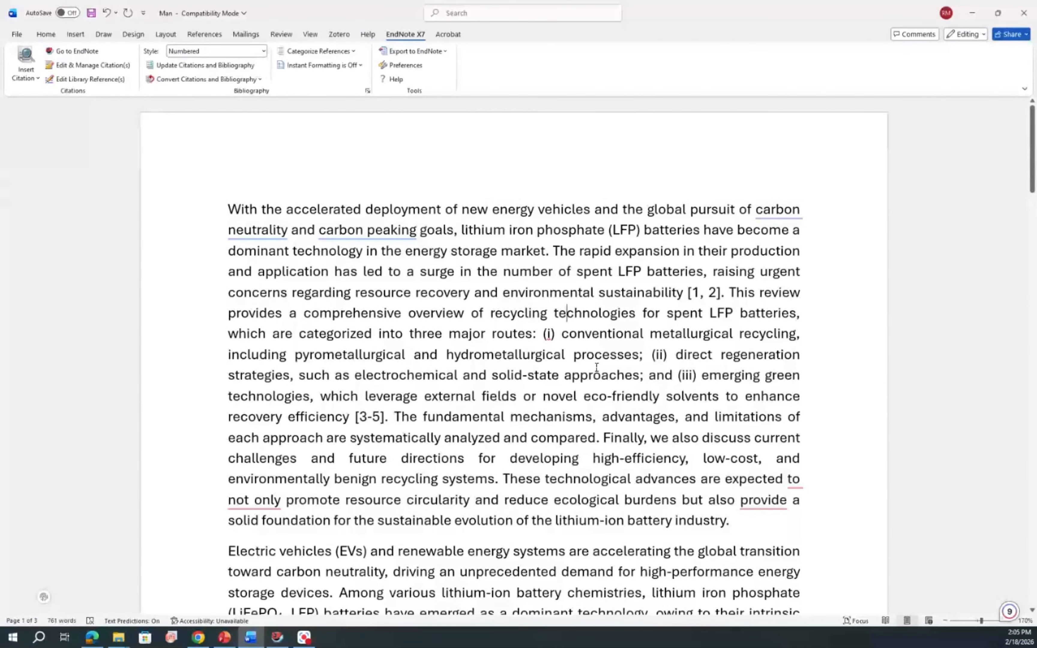
scroll(580, 379, "down", 20)
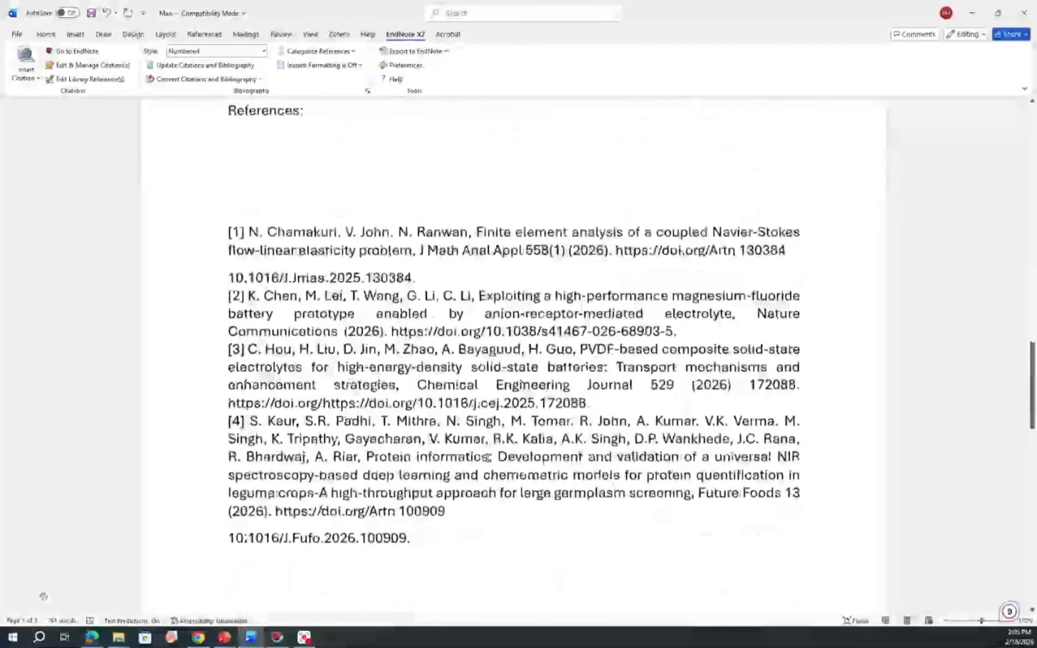
Try to enlarge the bibliography entries under References to font size 18.
left_click_drag(455, 521, 218, 235)
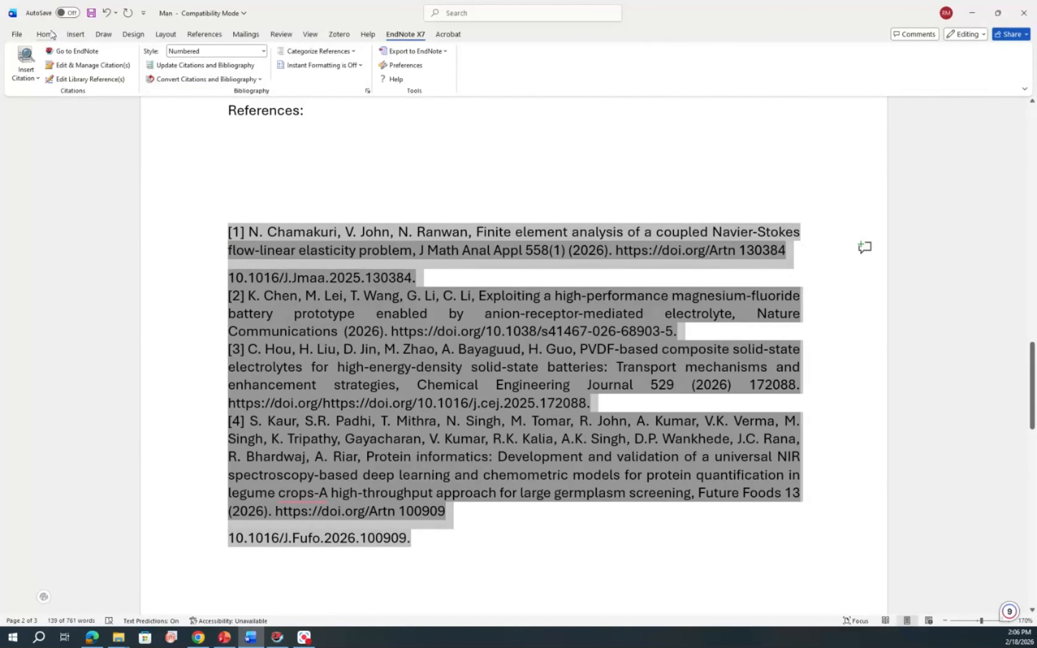
left_click(46, 34)
left_click(144, 54)
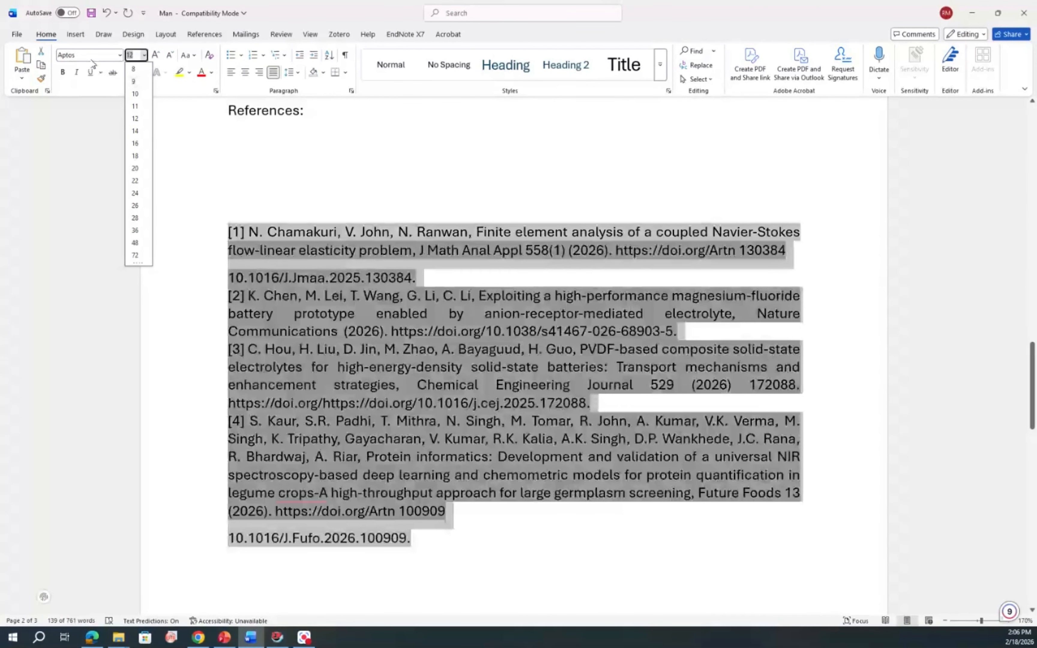
left_click(135, 156)
left_click(448, 211)
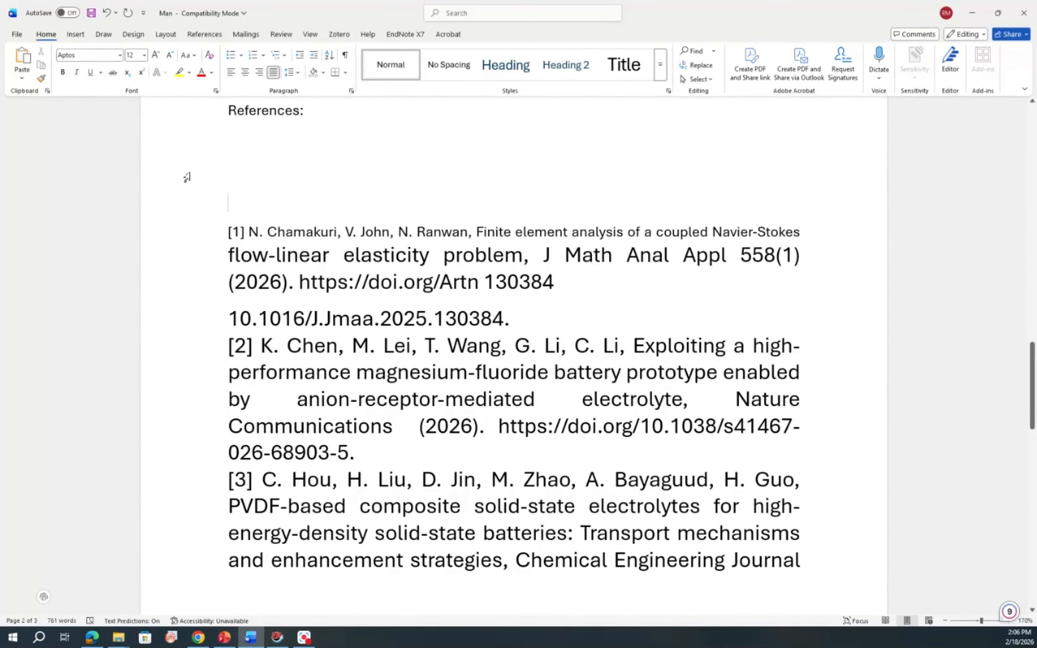
Inspect the enlarged bibliography field, and undo the font size change on its entries.
left_click(329, 288)
left_click(367, 340)
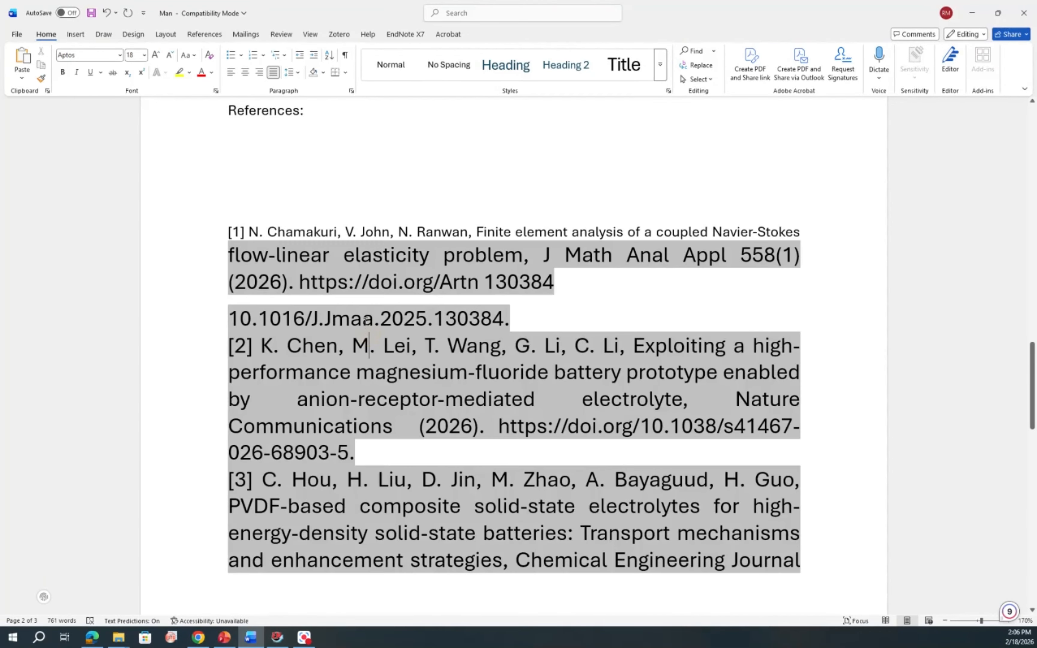
left_click(345, 213)
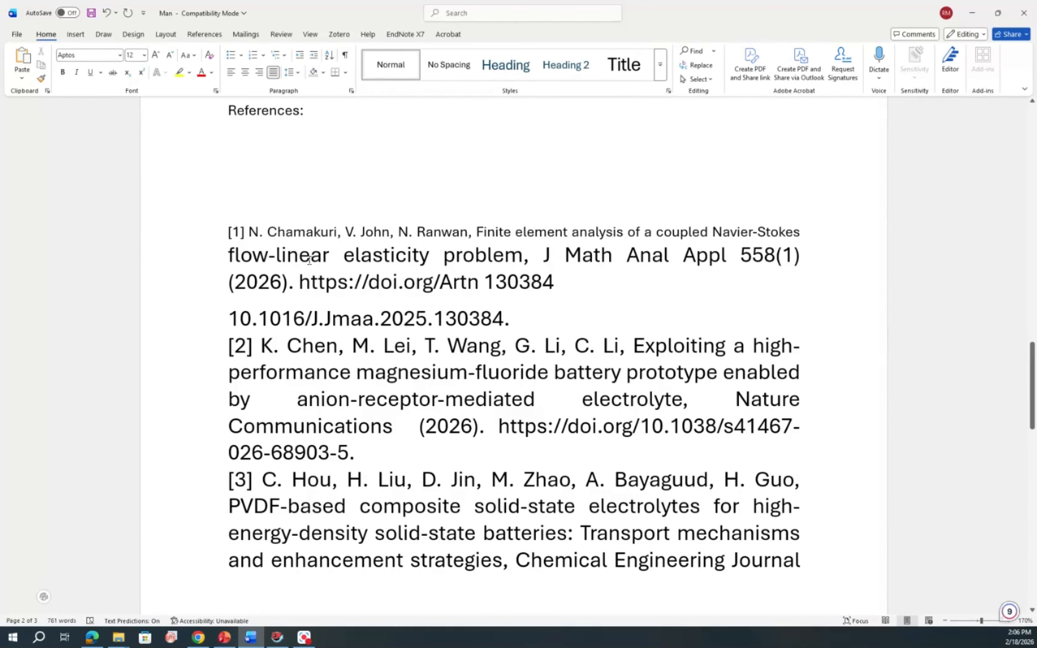
key("ctrl+z")
key("ctrl+z")
left_click(469, 208)
scroll(470, 210, "up", 4)
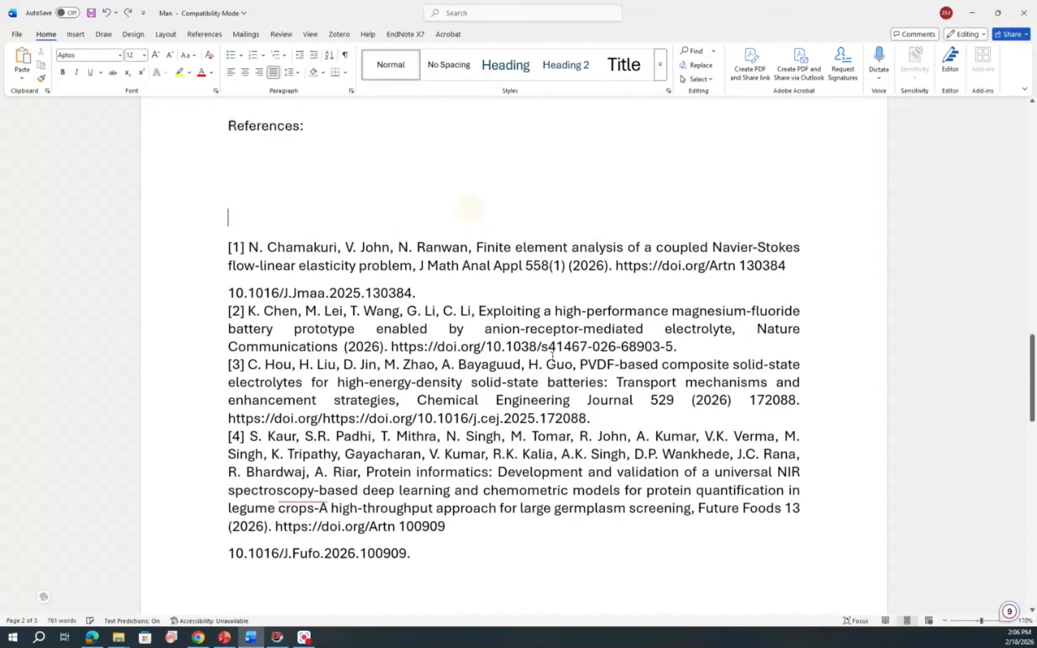
Change the EndNote output style of the manuscript to Carbon Copy.
scroll(552, 349, "up", 20)
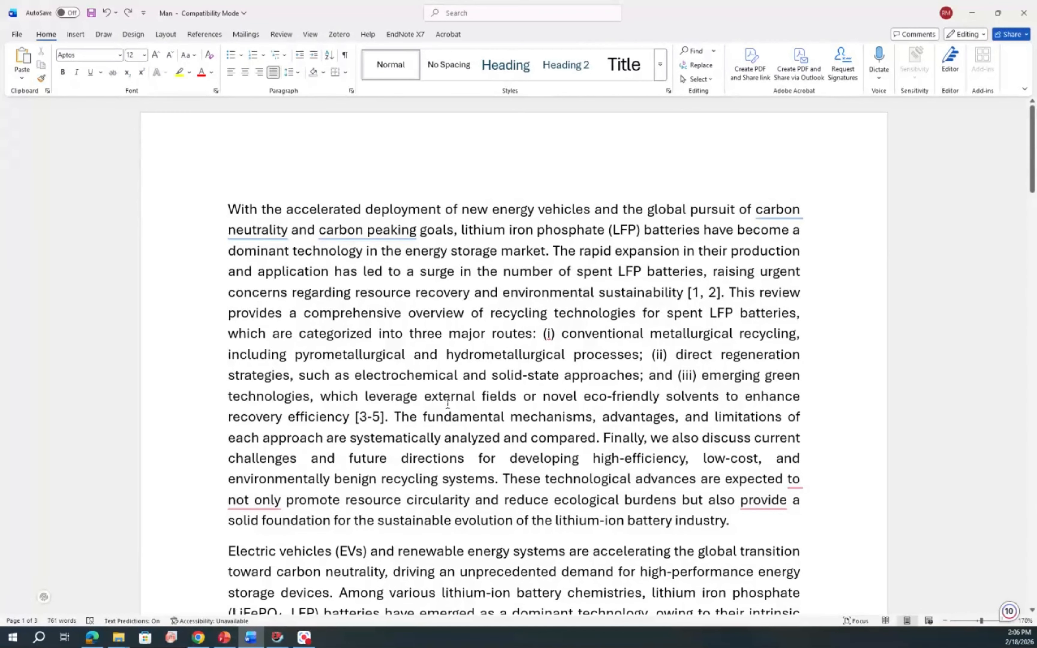
left_click(405, 34)
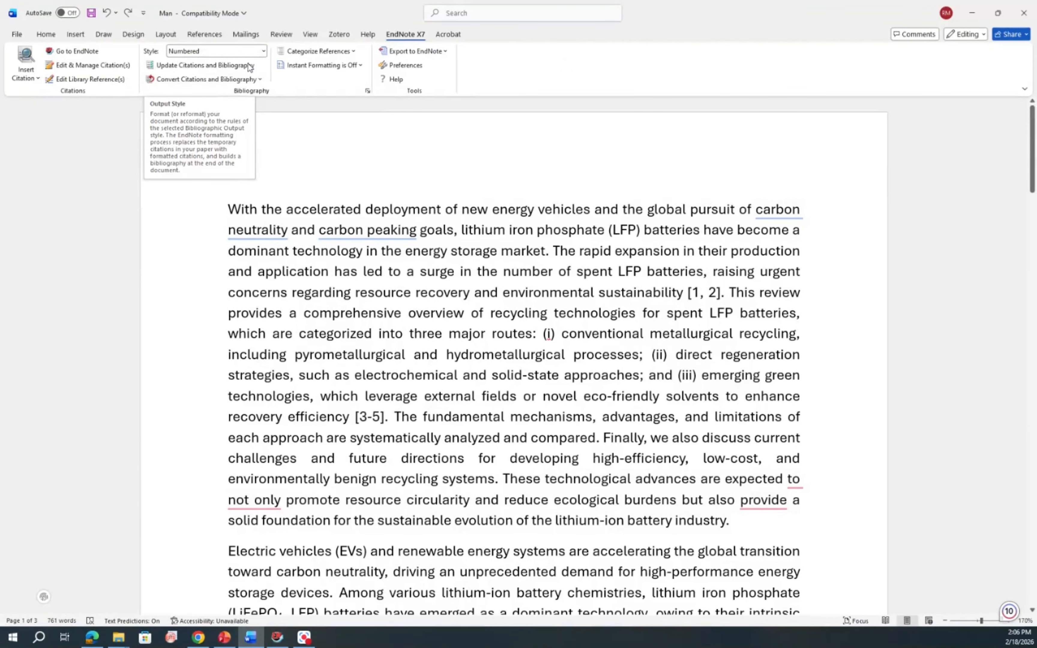
left_click(232, 53)
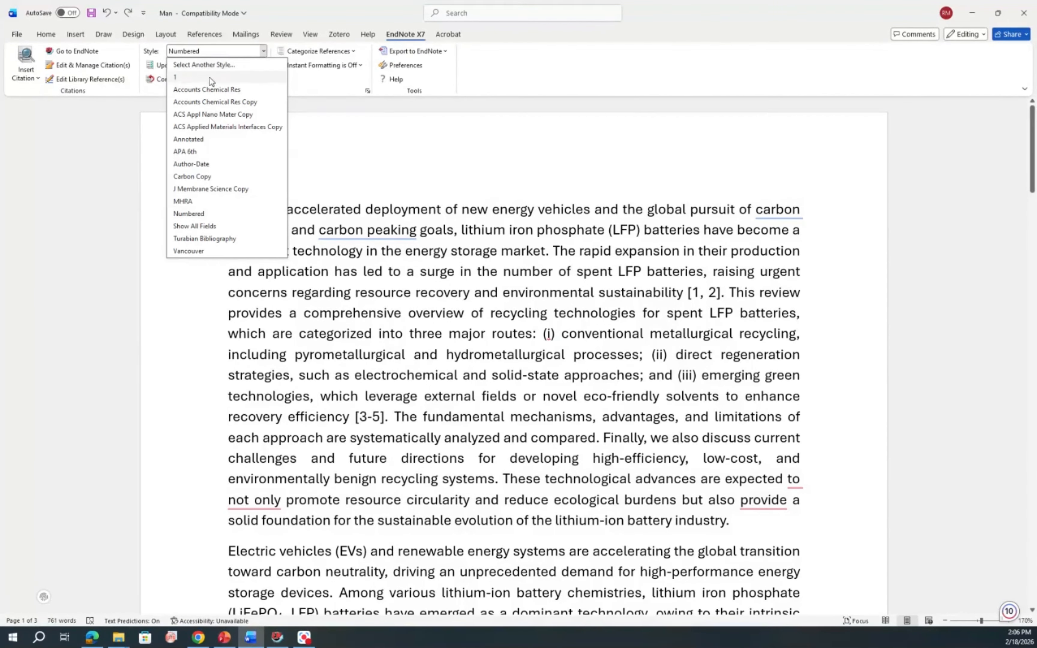
left_click(210, 180)
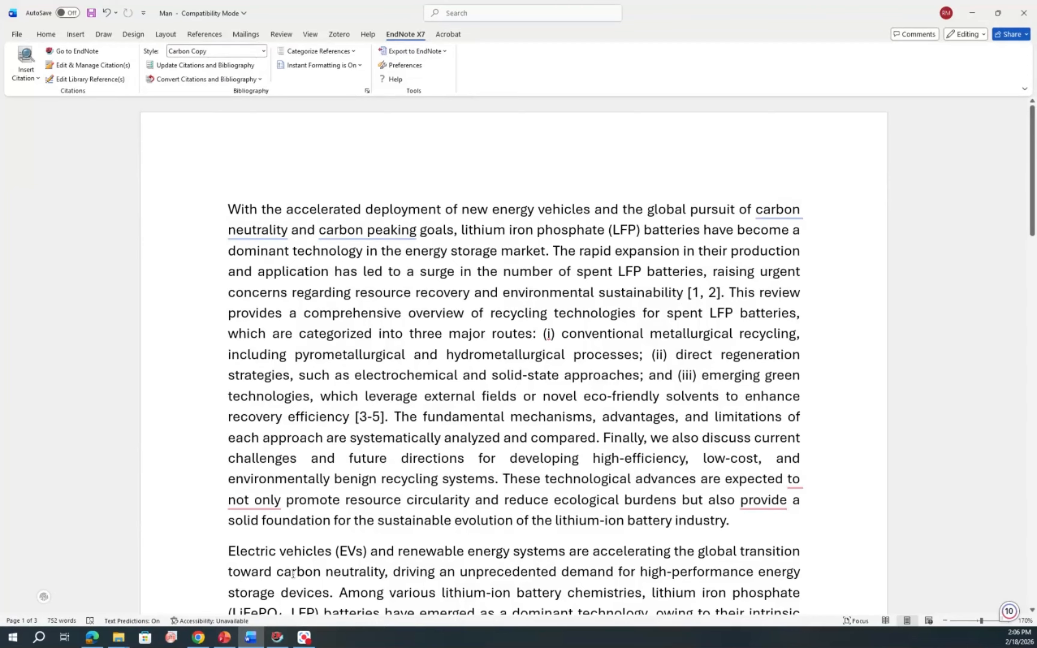
Switch to EndNote, set the library's output style to Carbon Copy, and check the reference list back in the Word manuscript.
left_click(277, 637)
left_click(133, 32)
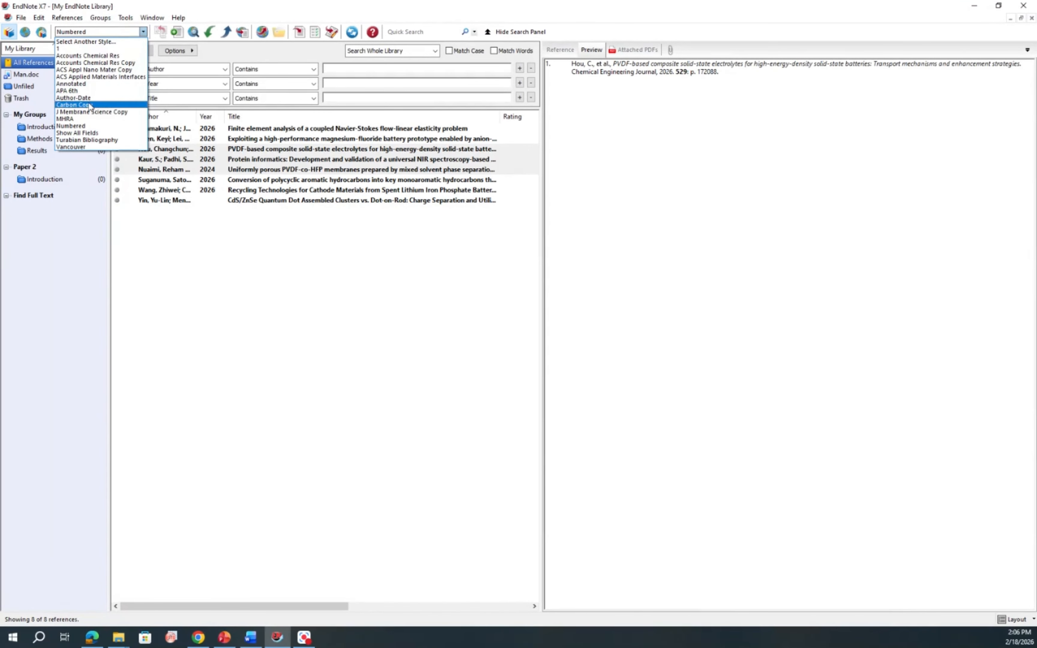
left_click(91, 105)
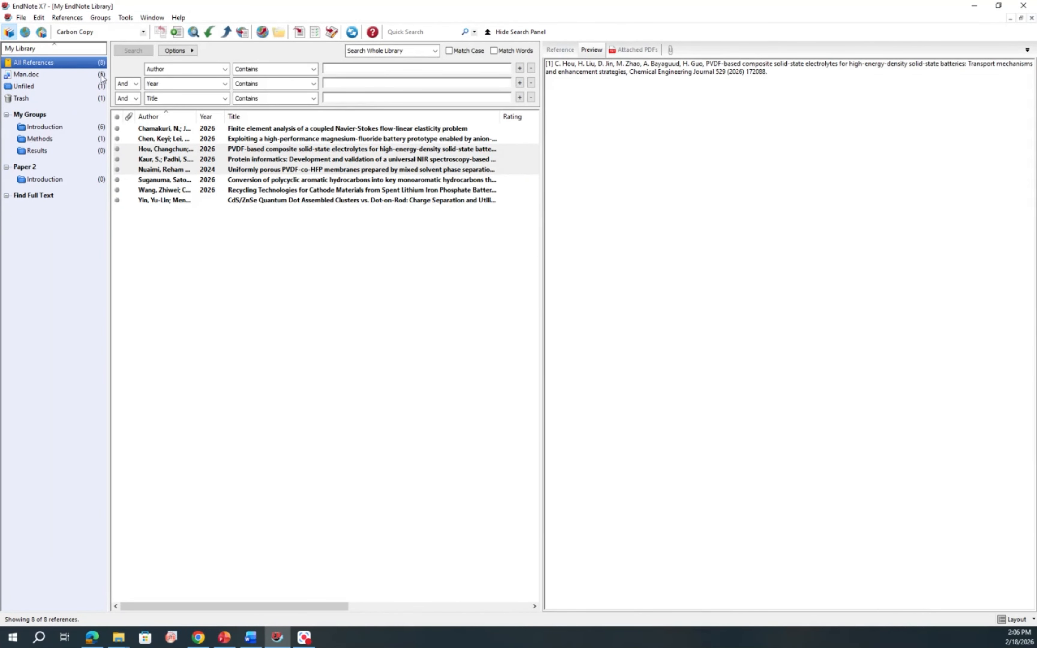
left_click(277, 637)
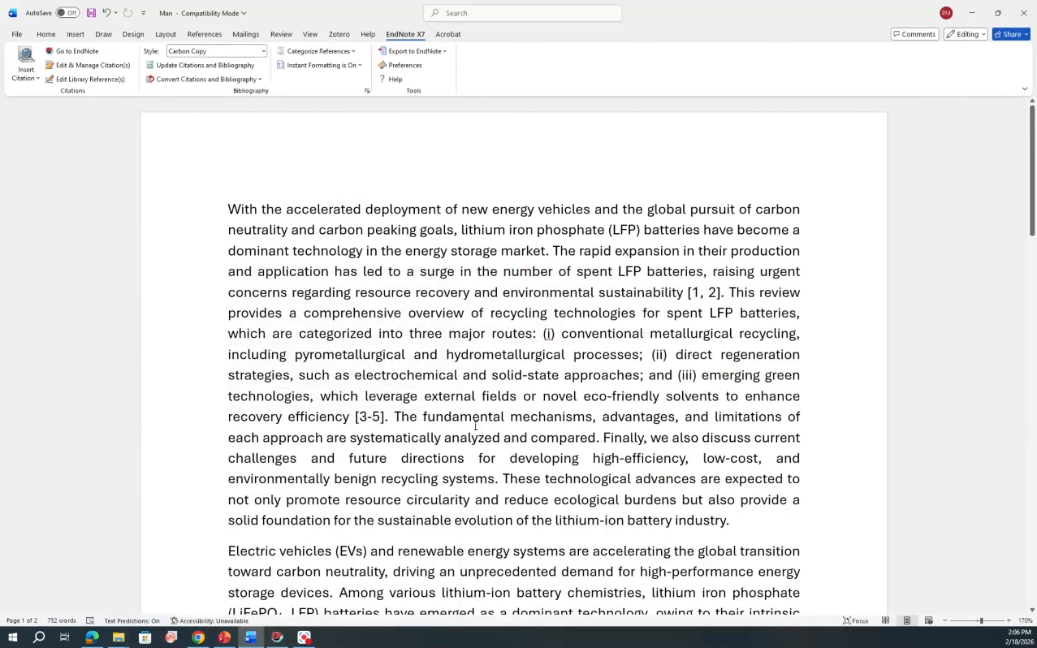
scroll(512, 458, "down", 10)
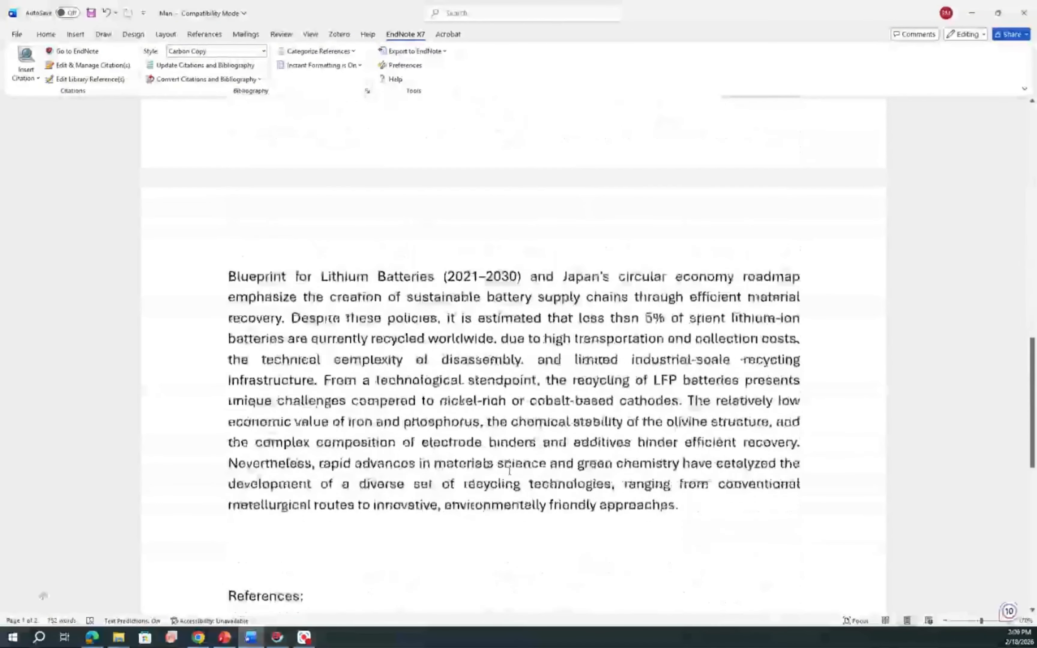
scroll(509, 472, "down", 3)
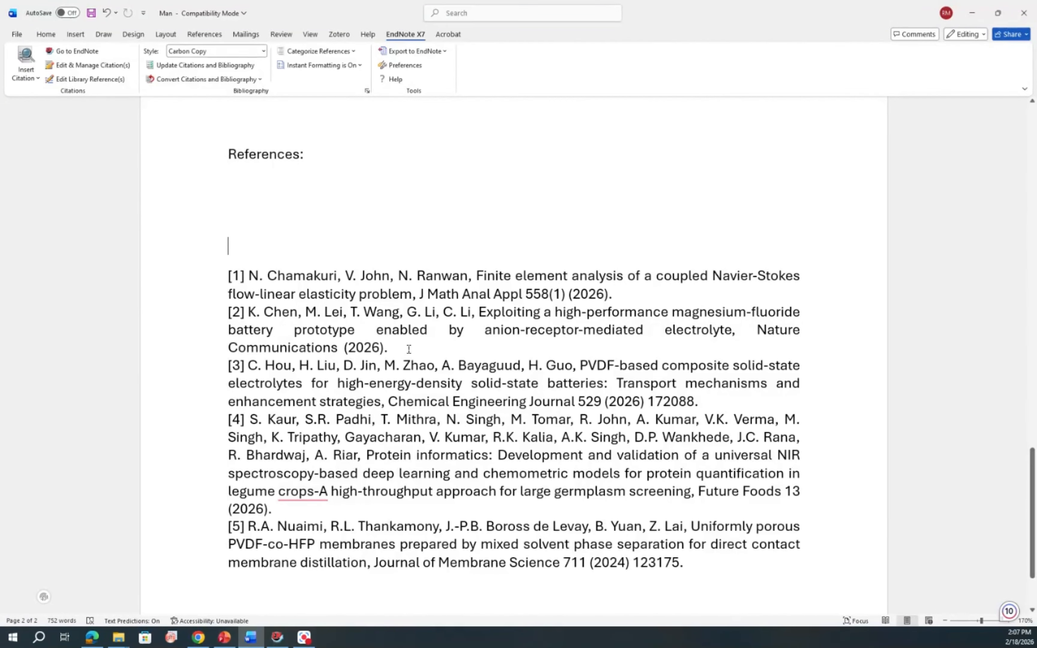
Set the manuscript's output style to Accounts Chemical Res Copy, and check the formatting of its citations and reference list.
scroll(476, 392, "up", 20)
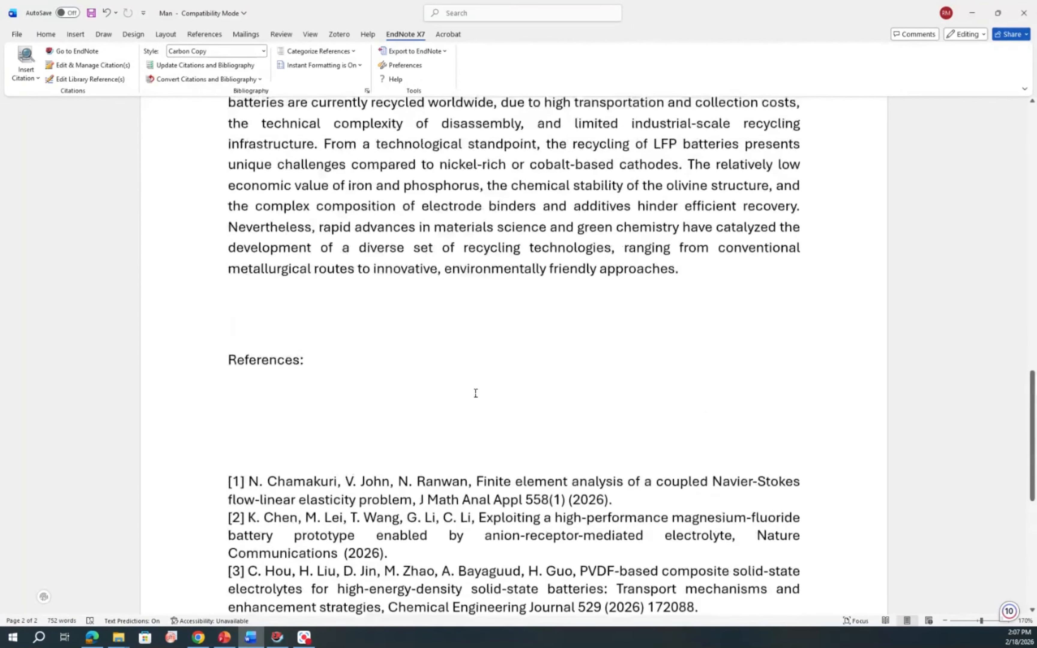
scroll(476, 388, "up", 4)
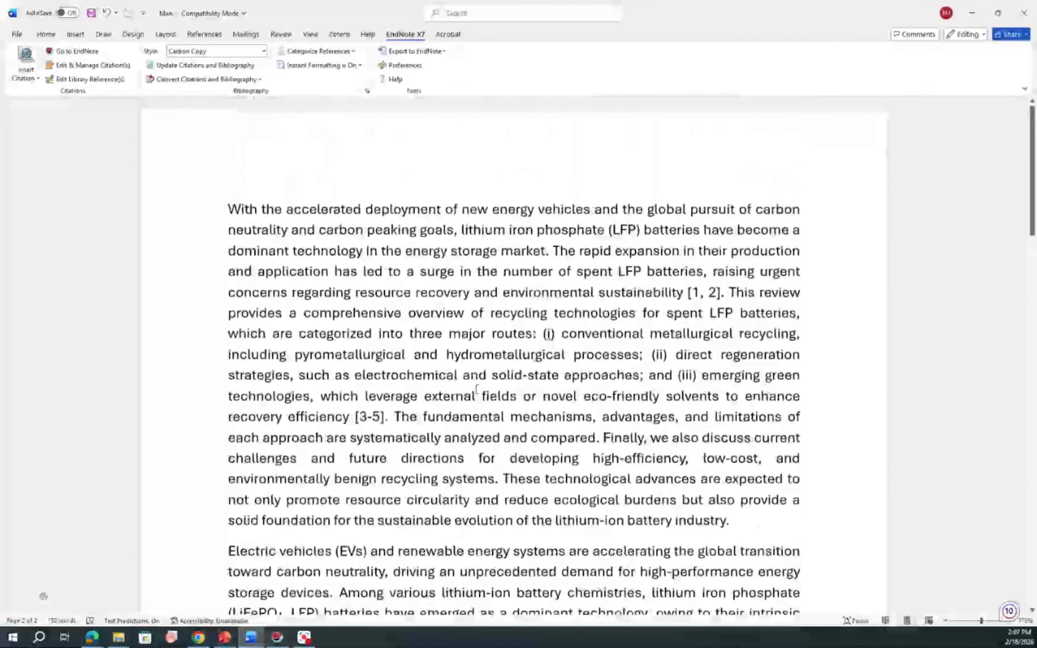
left_click(263, 51)
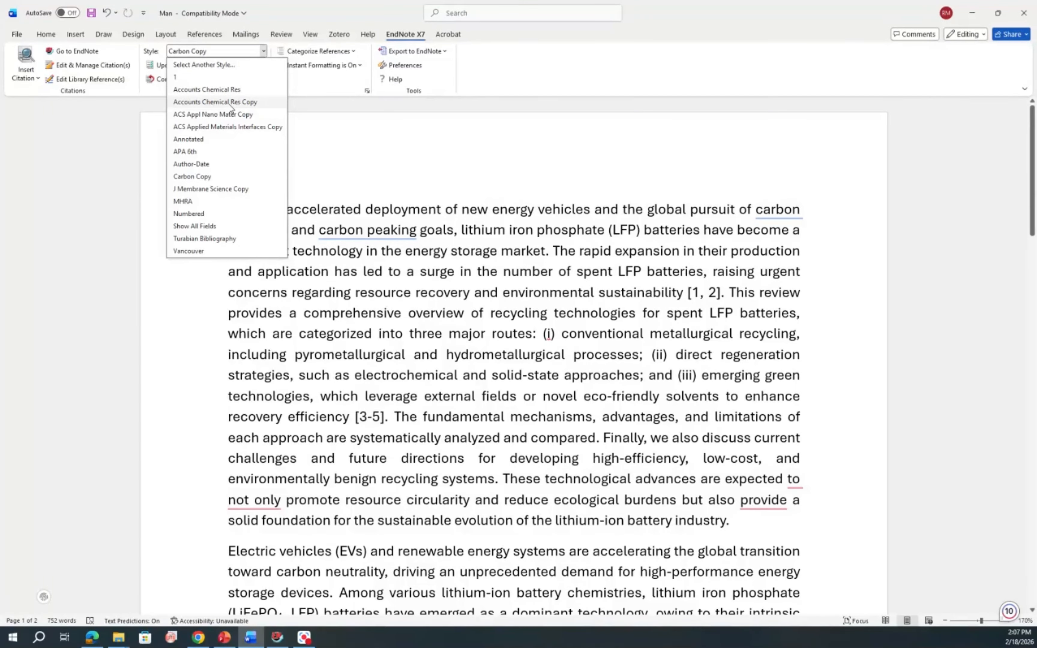
left_click(229, 103)
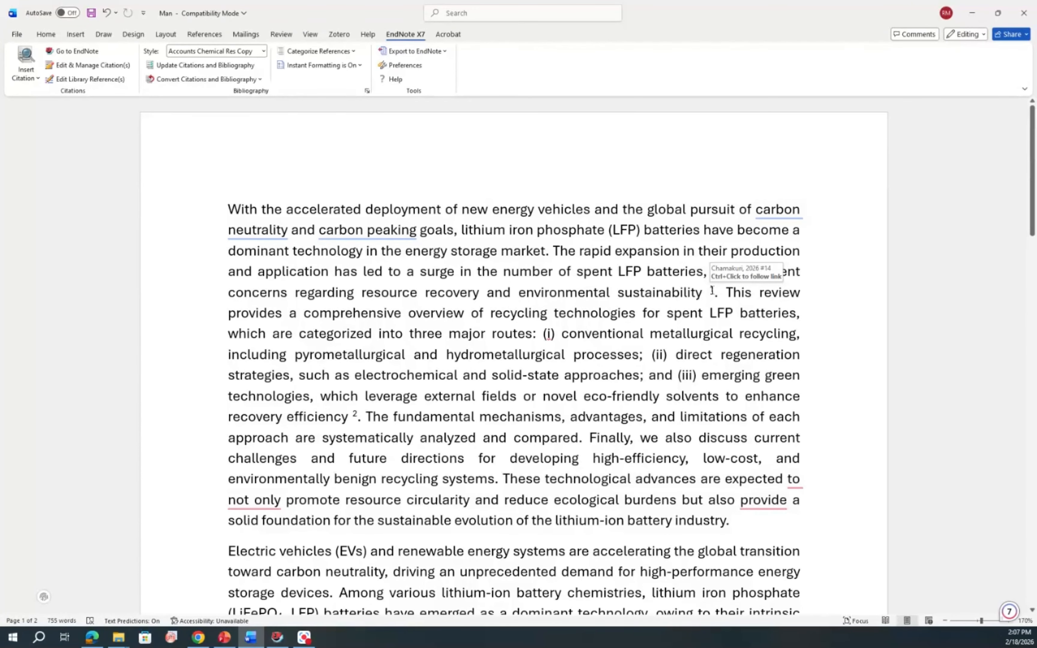
scroll(514, 489, "down", 15)
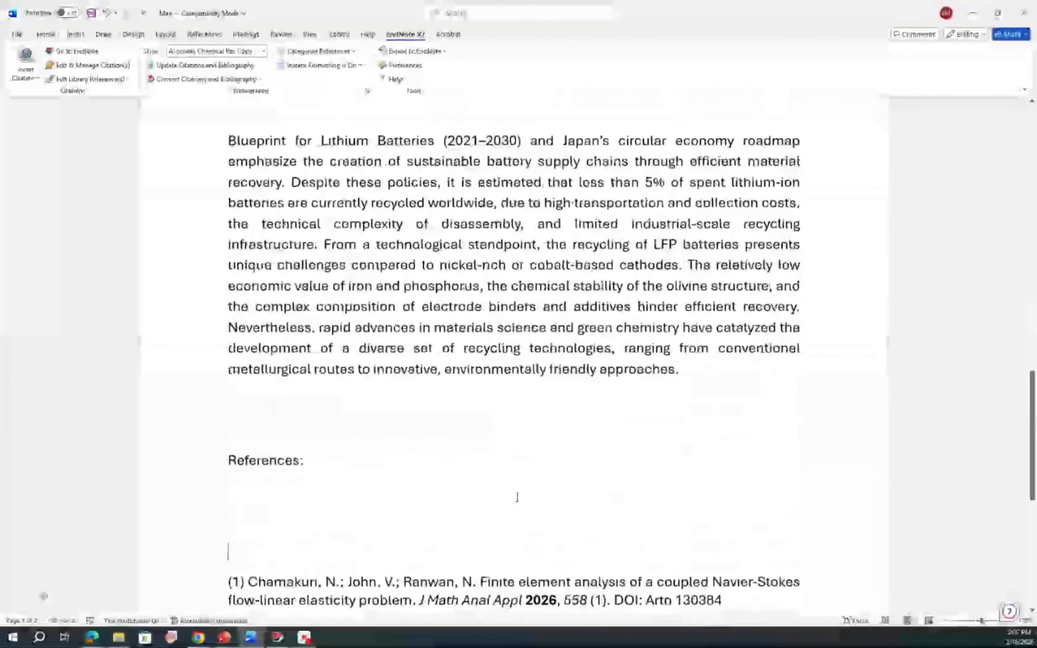
scroll(517, 497, "down", 8)
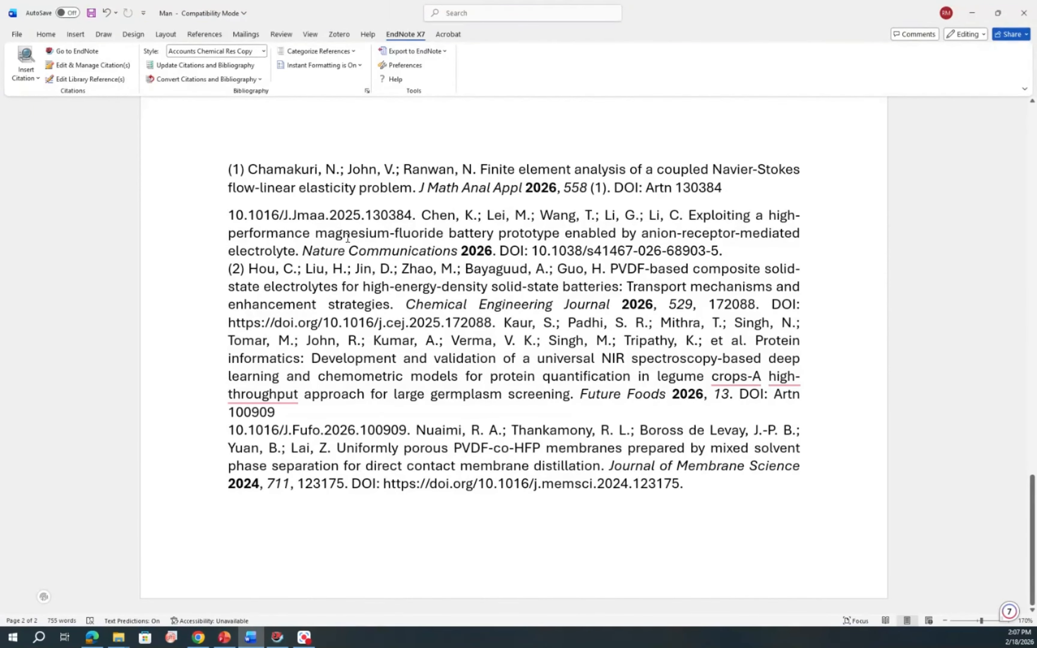
Change the manuscript's EndNote output style to Numbered and check the reformatted reference list.
left_click(242, 51)
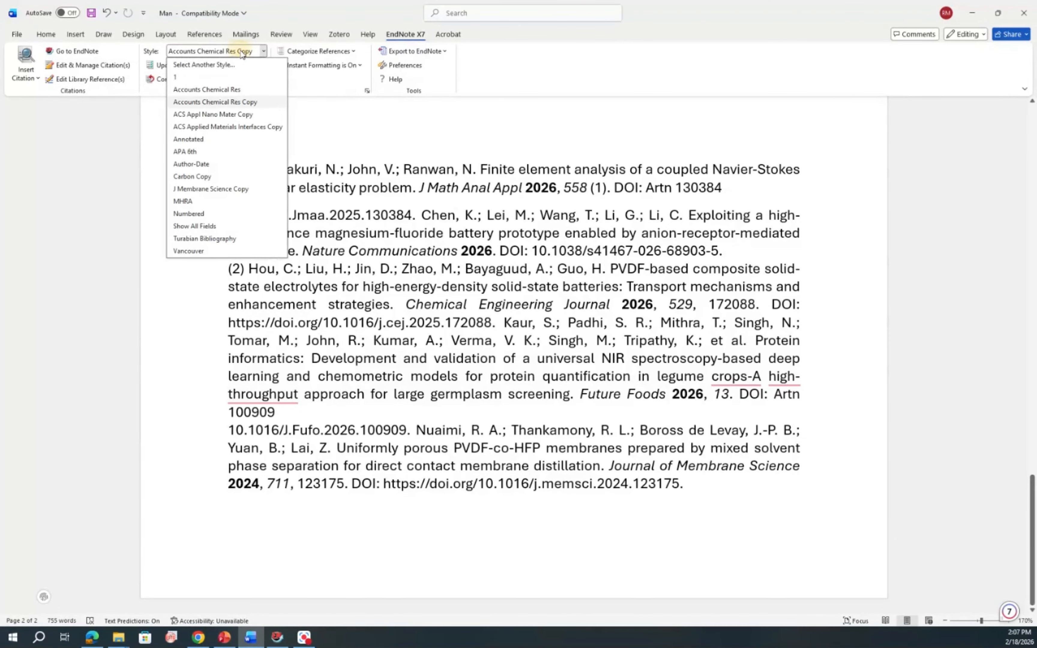
left_click(203, 217)
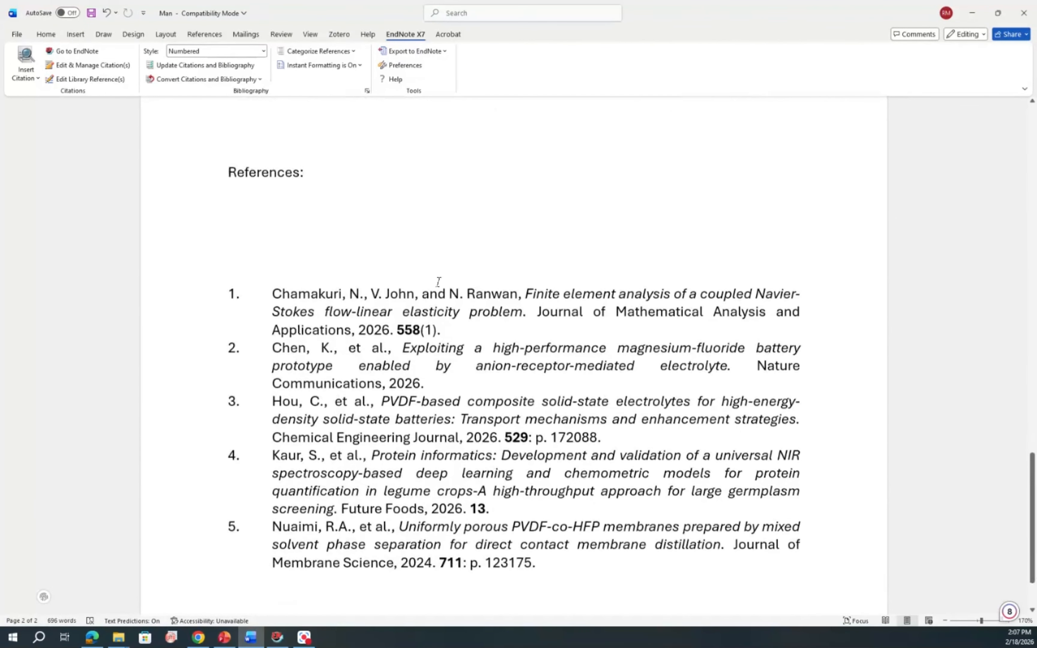
scroll(433, 271, "up", 1)
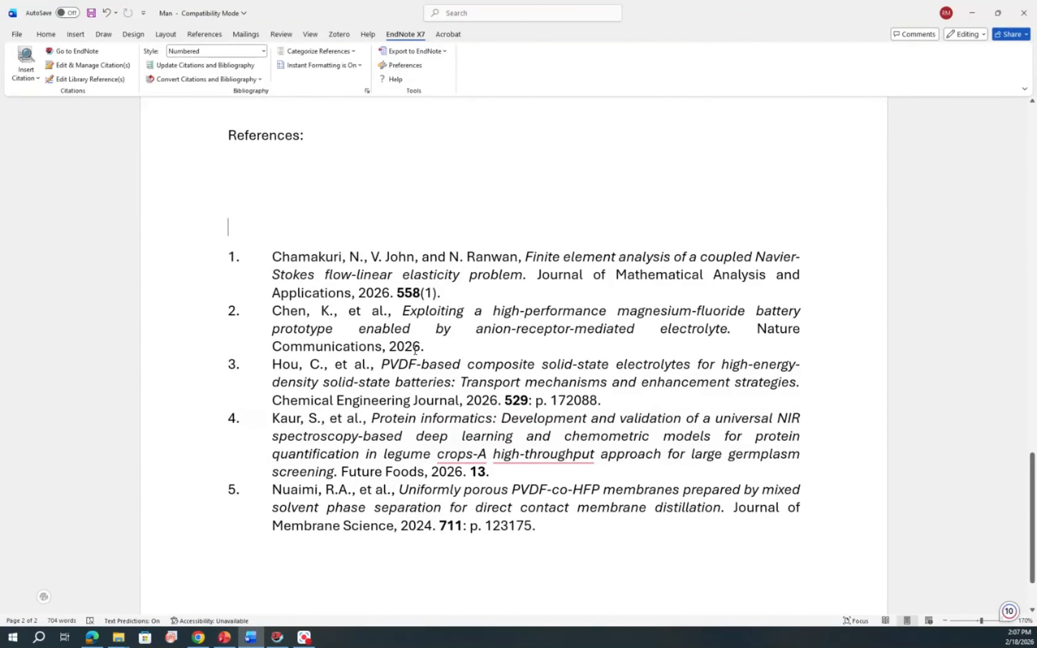
Switch to EndNote, set the library's output style to Numbered, and return to the reference list in the Word manuscript.
left_click(277, 637)
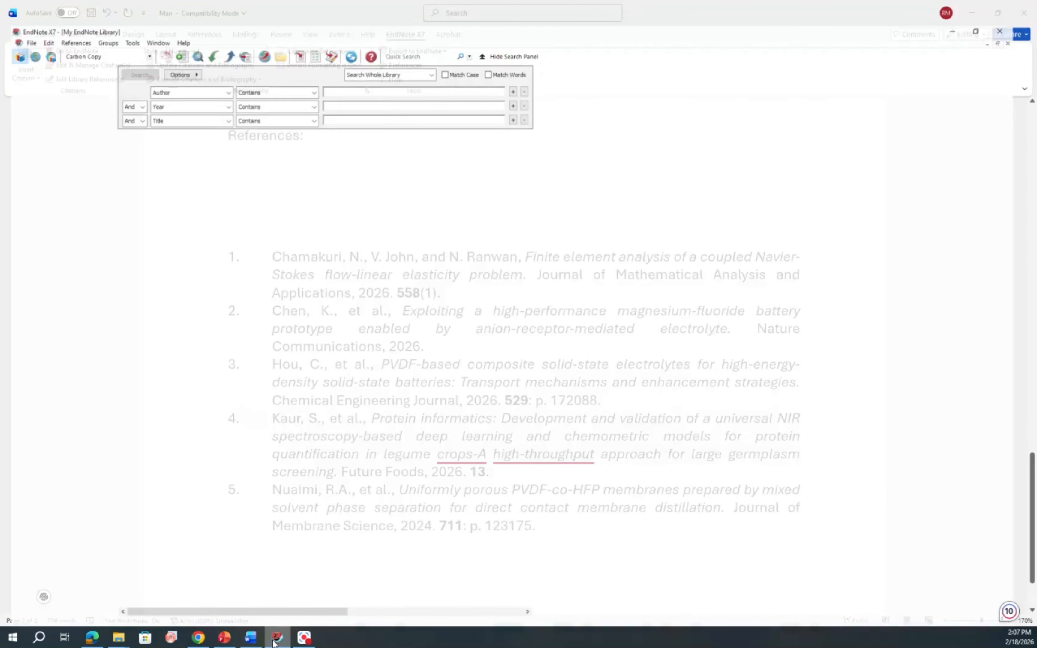
left_click(143, 32)
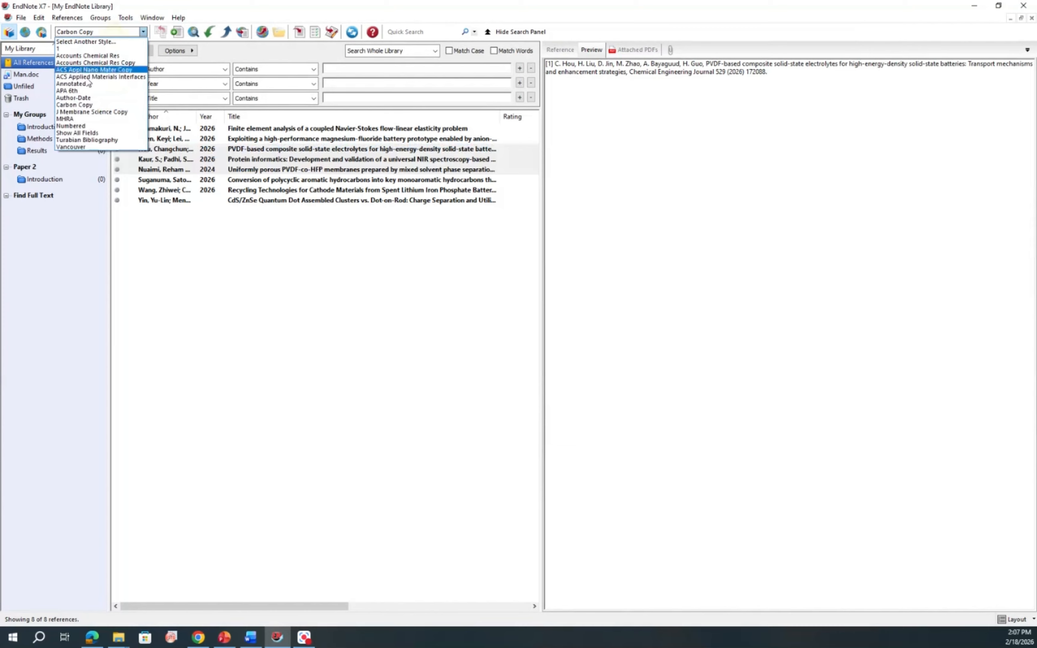
left_click(83, 129)
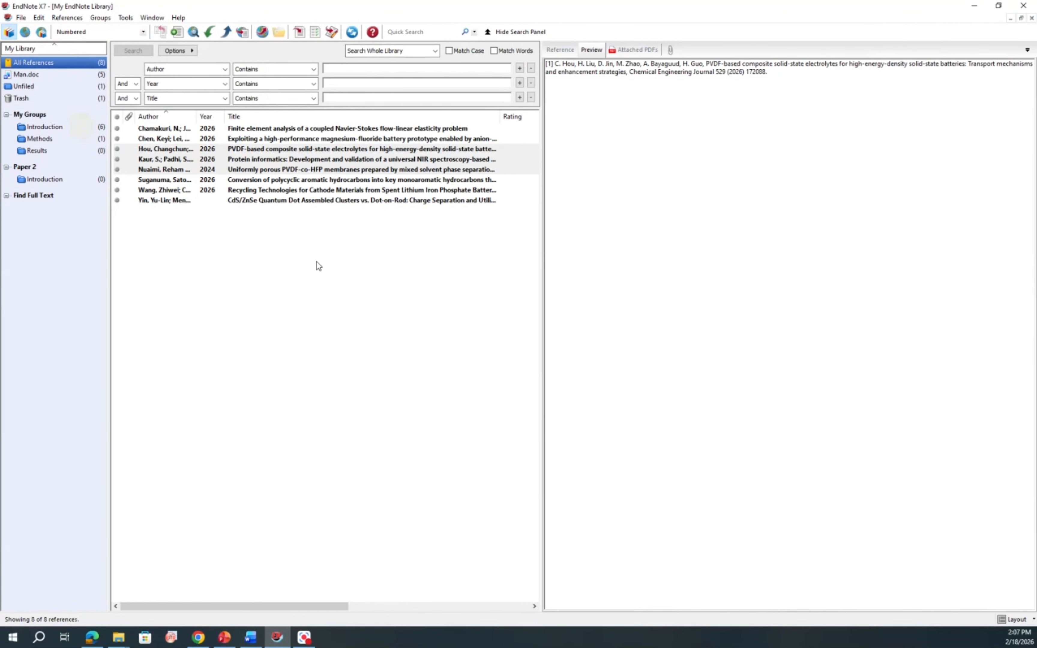
left_click(250, 638)
left_click(428, 190)
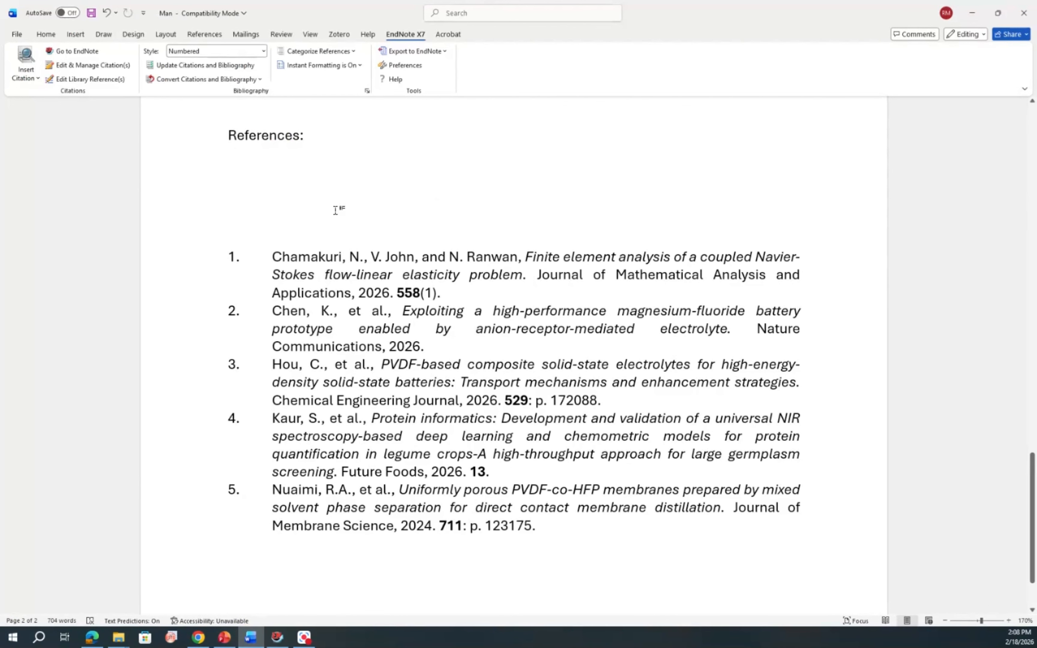